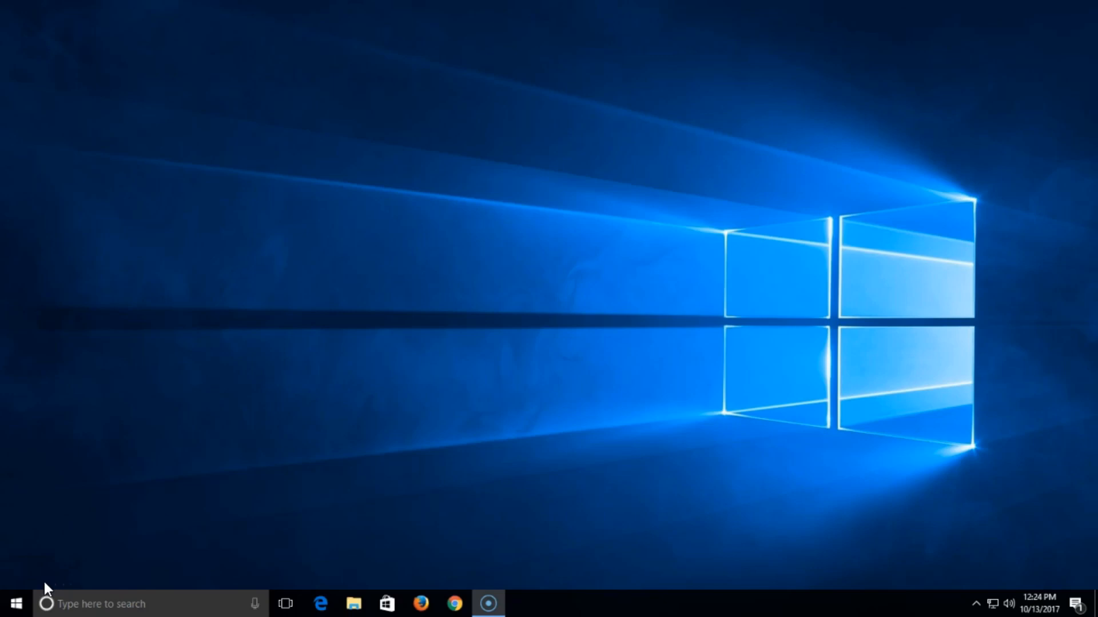
# - Find EndNote in its folder in the installed apps list and pin it to Start
pyautogui.click(17, 606)
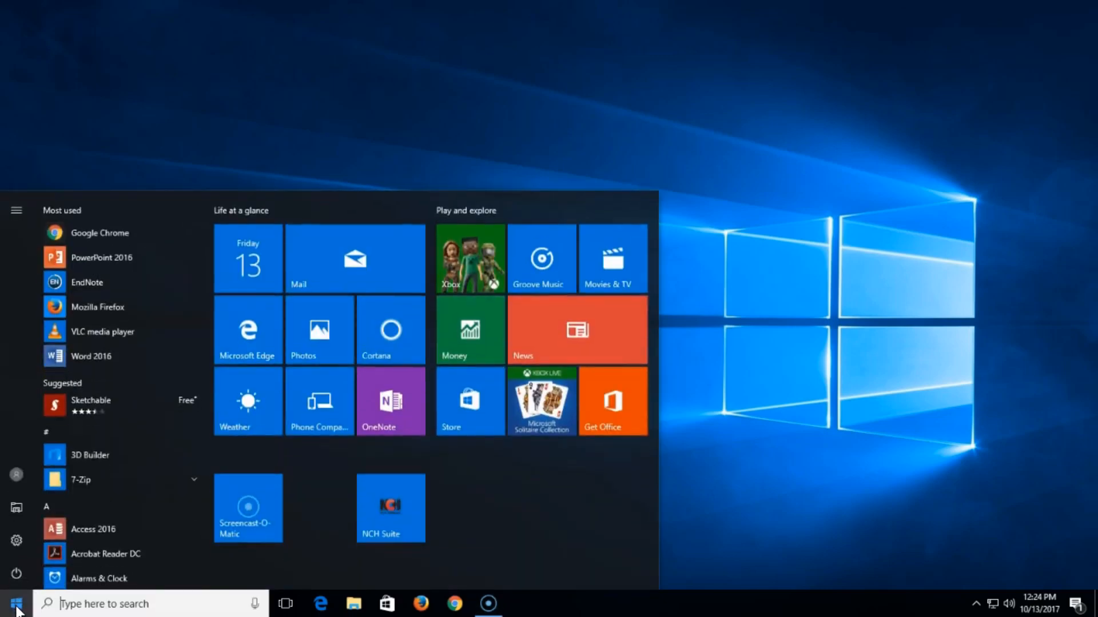
pyautogui.scroll(-2, 98, 399)
pyautogui.scroll(-5, 95, 400)
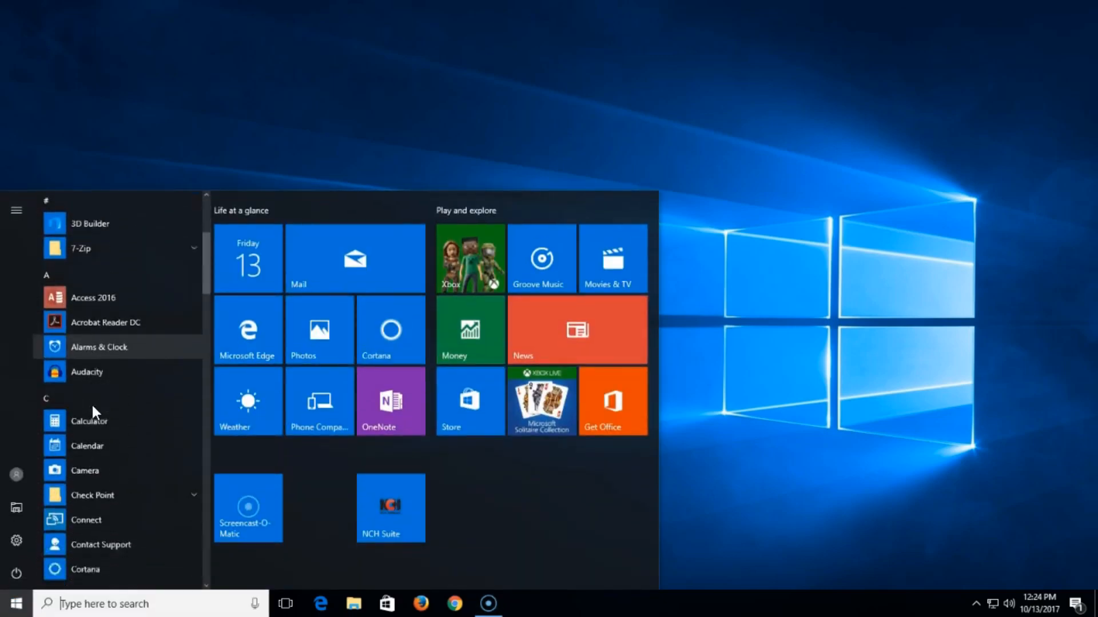
pyautogui.scroll(-3, 67, 452)
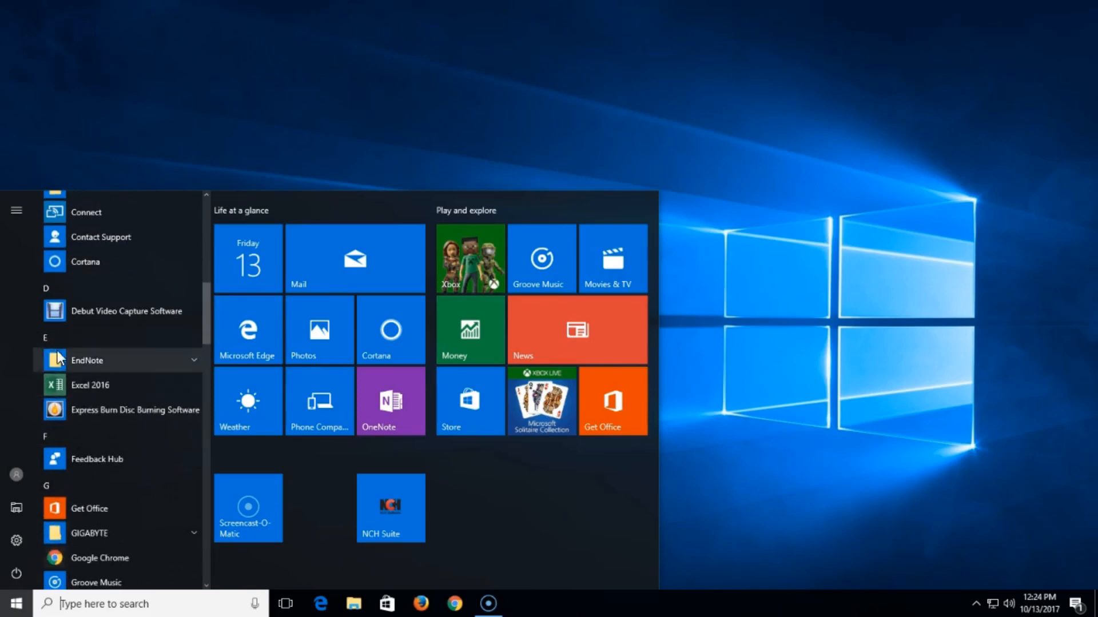
pyautogui.click(194, 359)
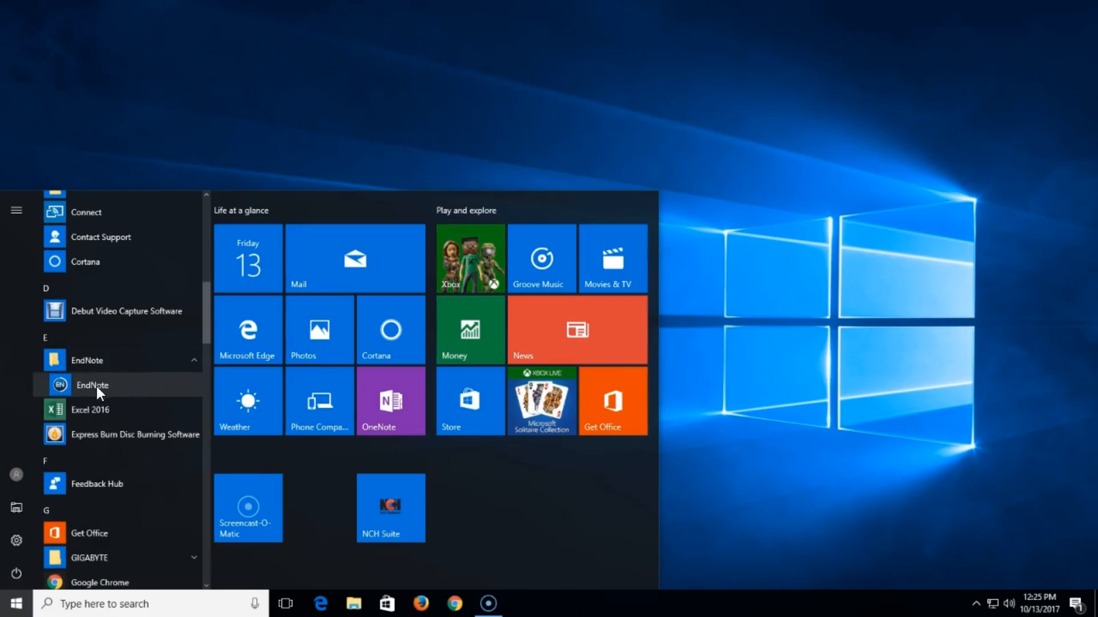
pyautogui.rightClick(97, 387)
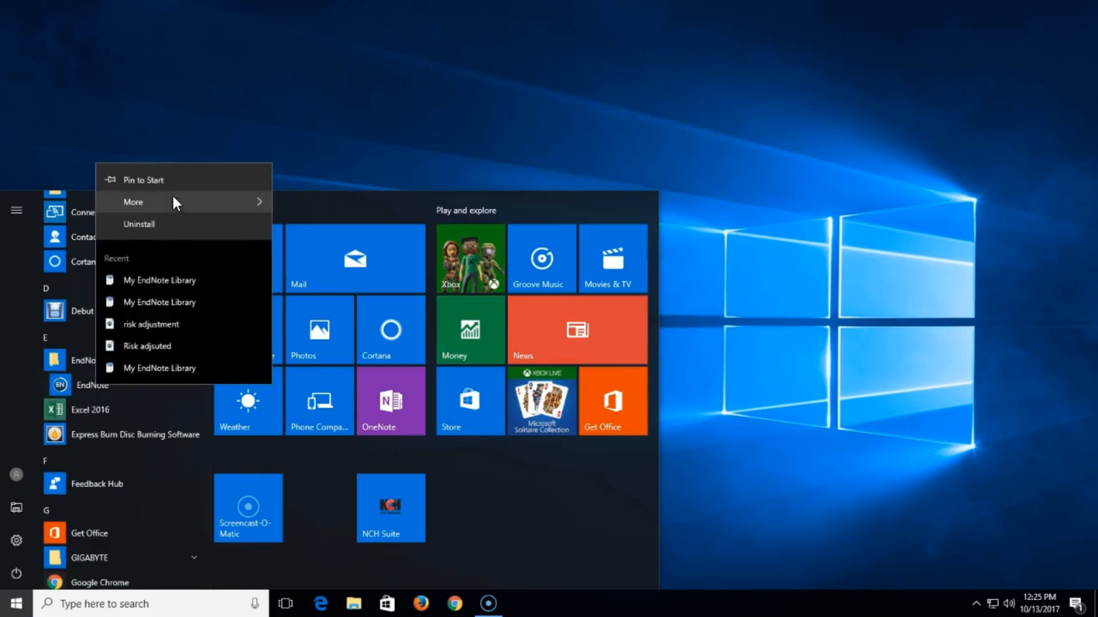
pyautogui.click(174, 179)
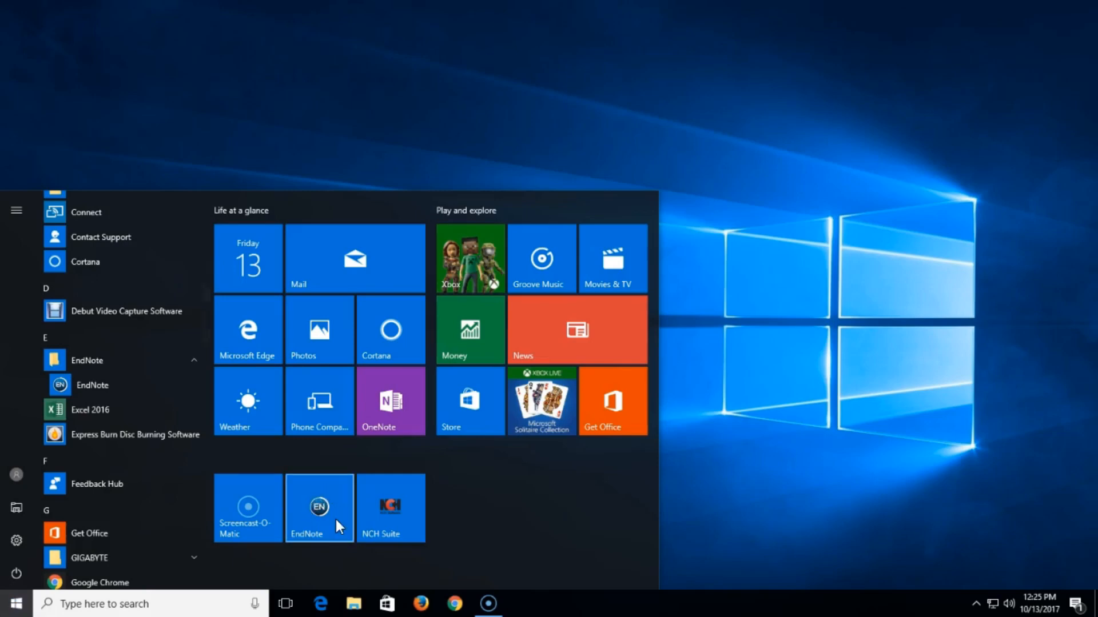
# - Launch EndNote and create a reference library named My EndNote Library in the EndNote8 folder on the Desktop, with its window maximized
pyautogui.click(337, 500)
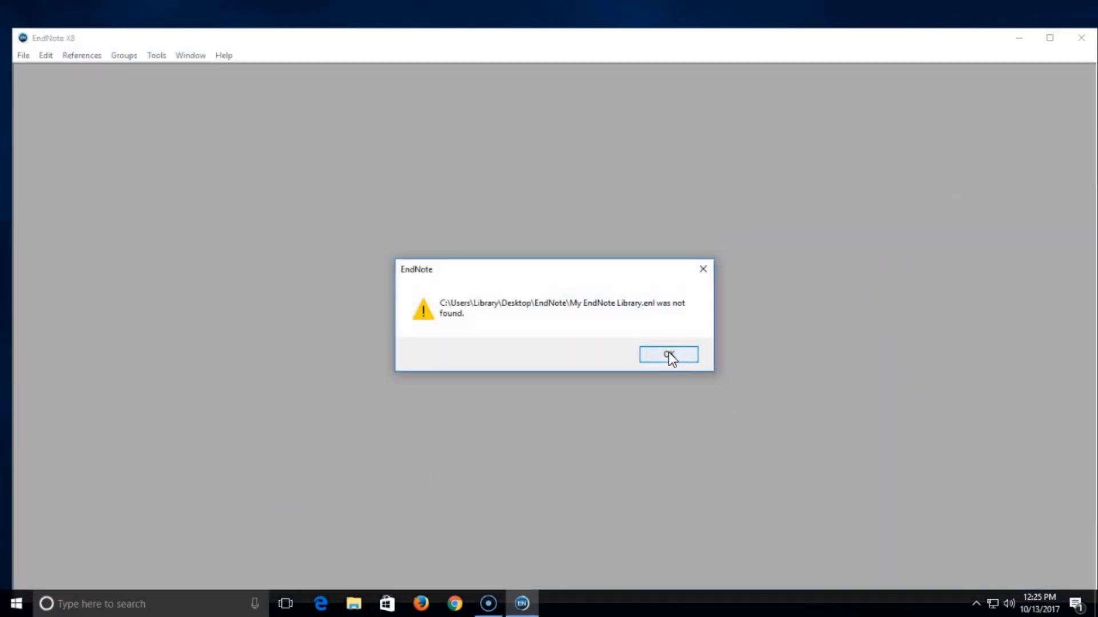
pyautogui.click(668, 353)
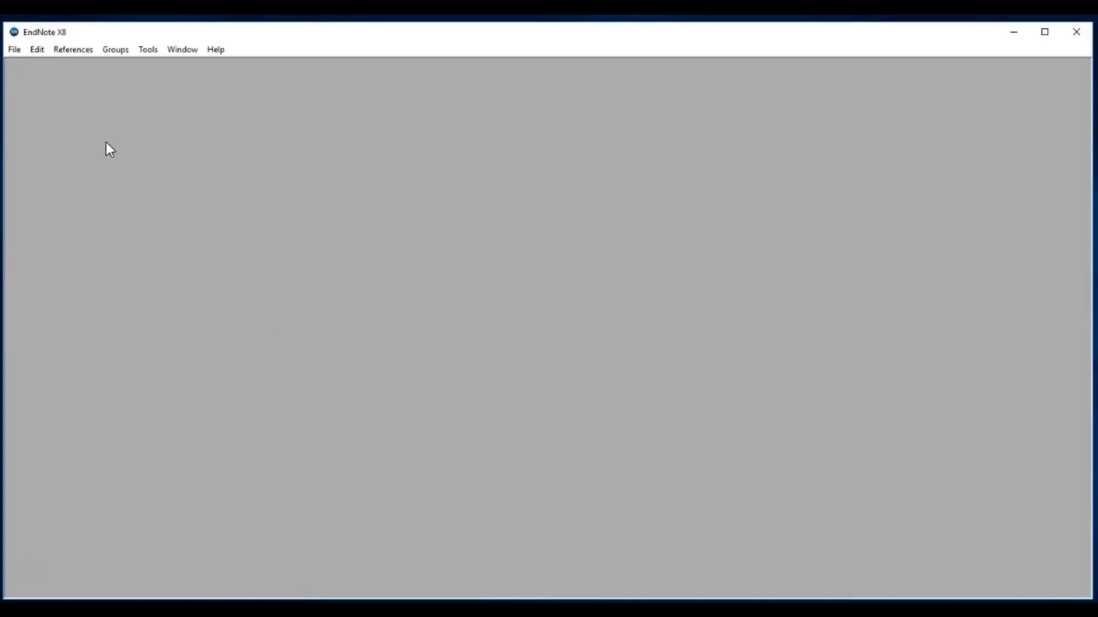
pyautogui.click(15, 51)
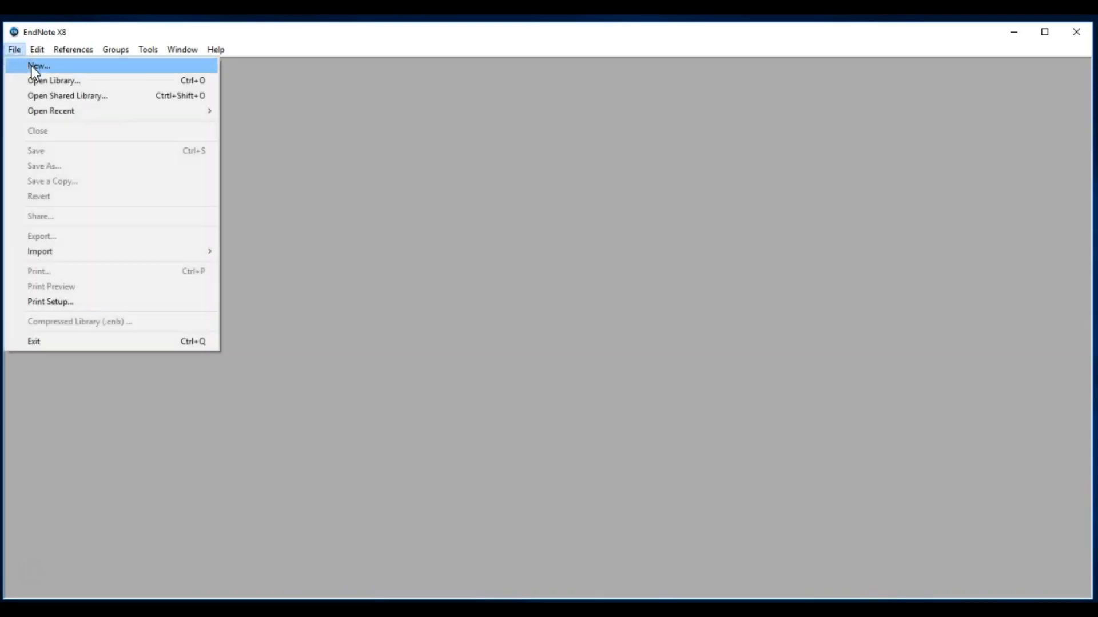
pyautogui.click(32, 67)
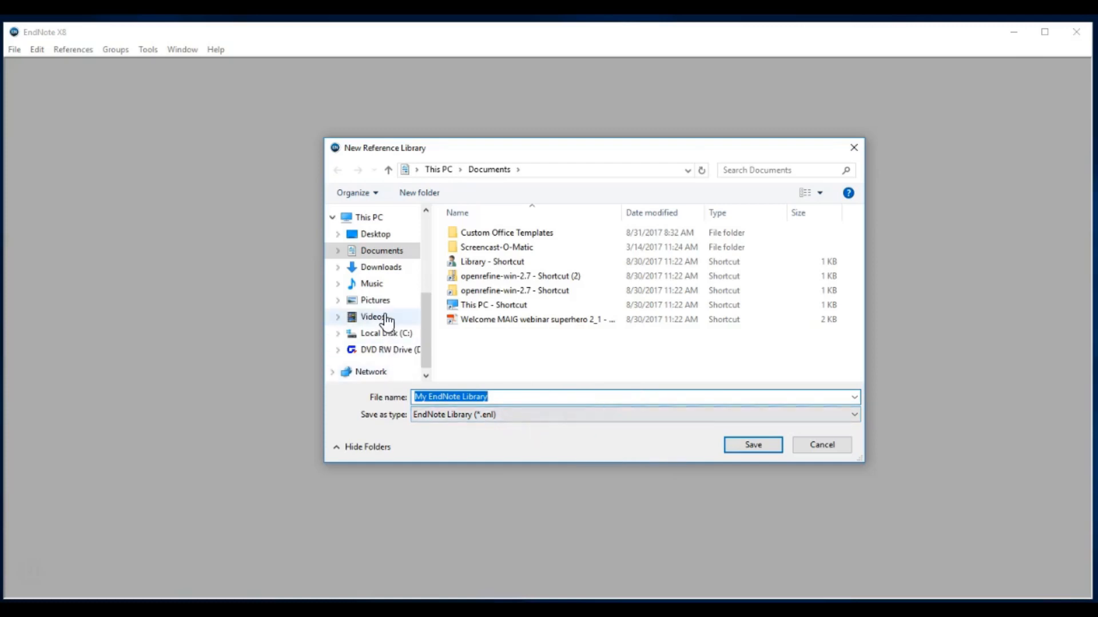
pyautogui.click(376, 239)
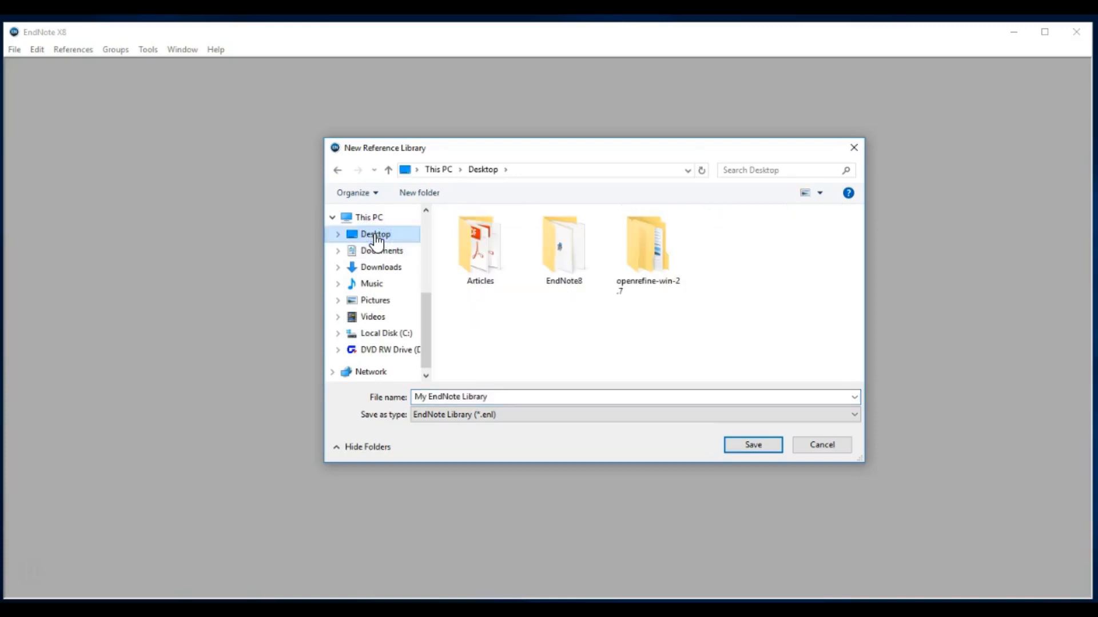
pyautogui.doubleClick(567, 243)
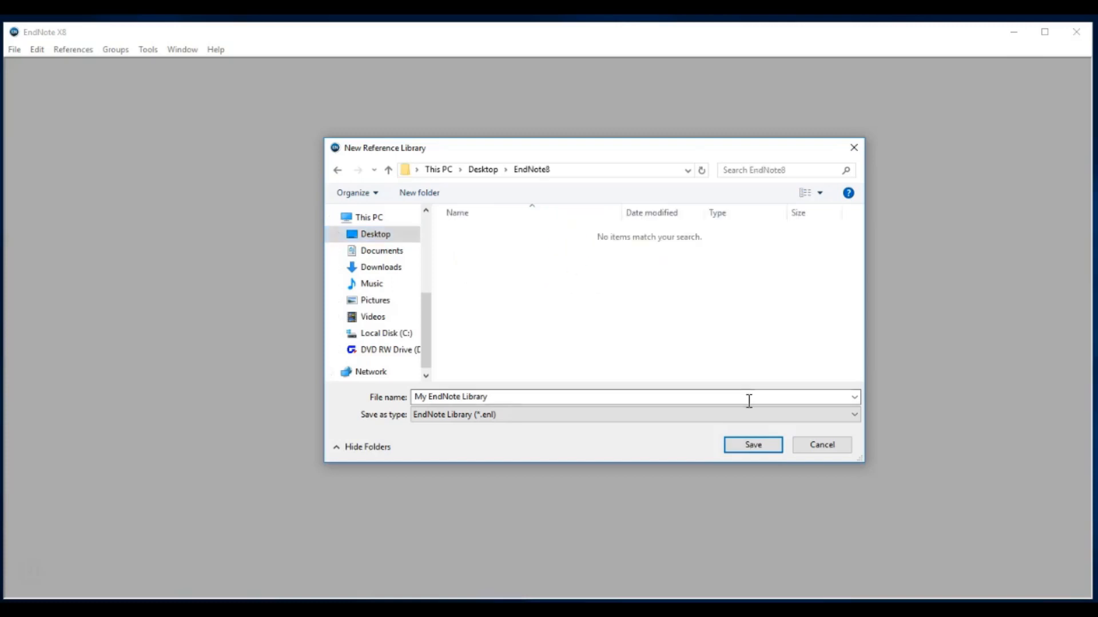
pyautogui.click(749, 443)
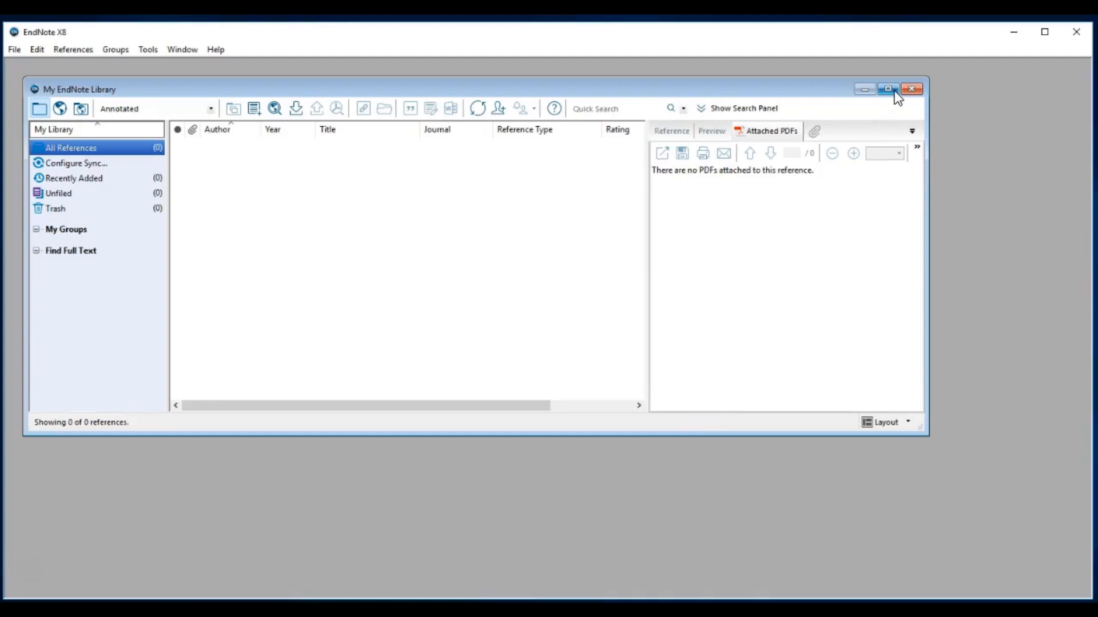
pyautogui.click(888, 89)
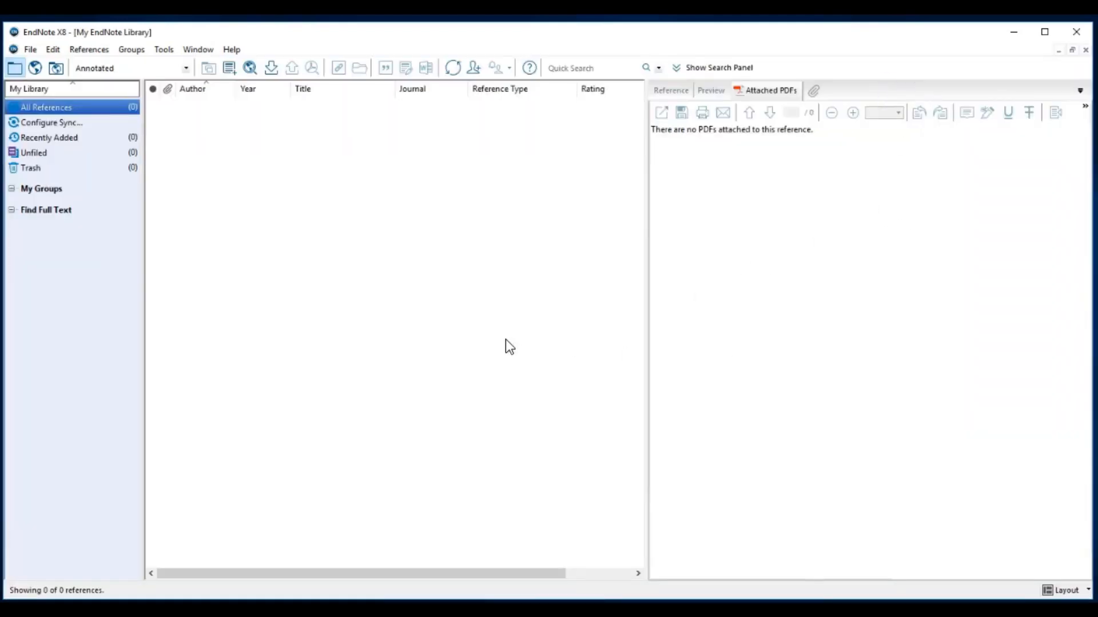
# - Close the library and reopen My EndNote Library from the EndNote8 folder
pyautogui.click(1085, 50)
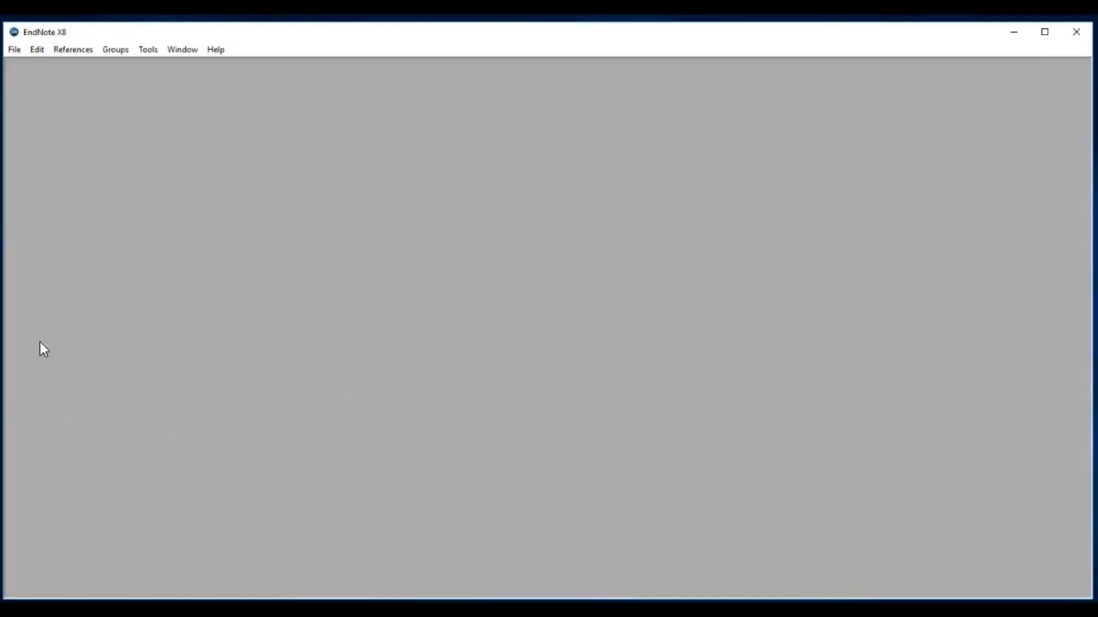
pyautogui.click(12, 49)
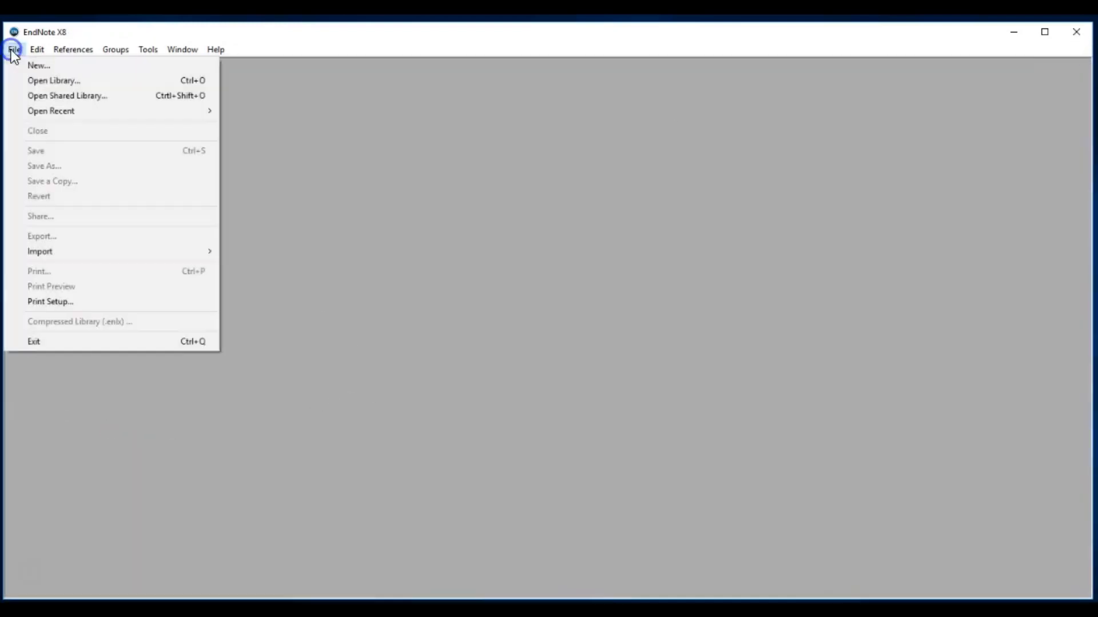
pyautogui.click(56, 80)
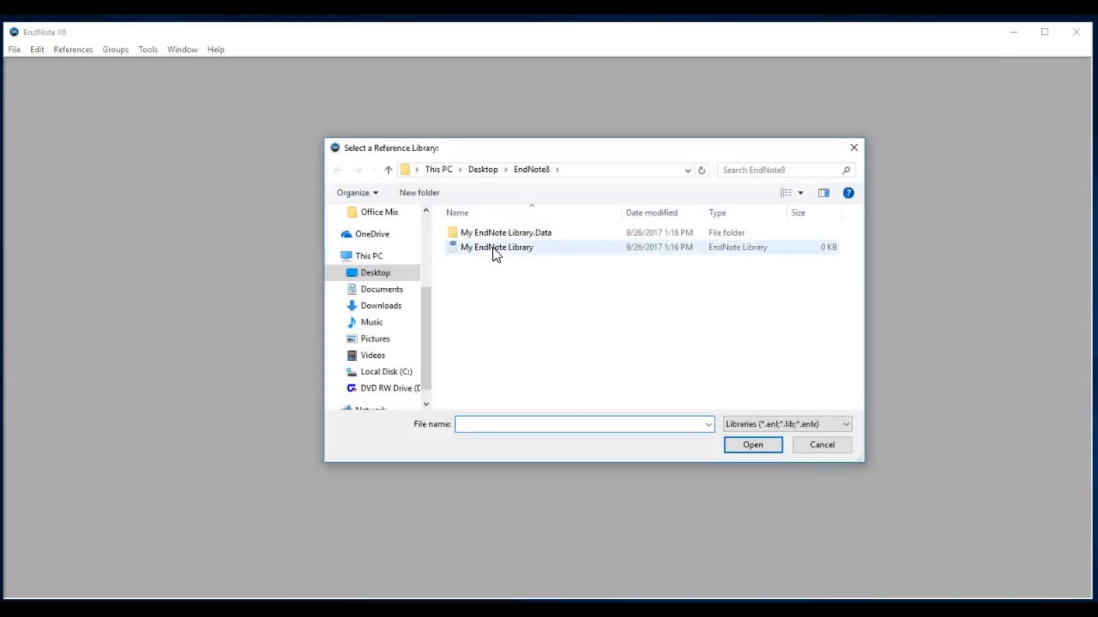
pyautogui.click(492, 246)
pyautogui.click(753, 445)
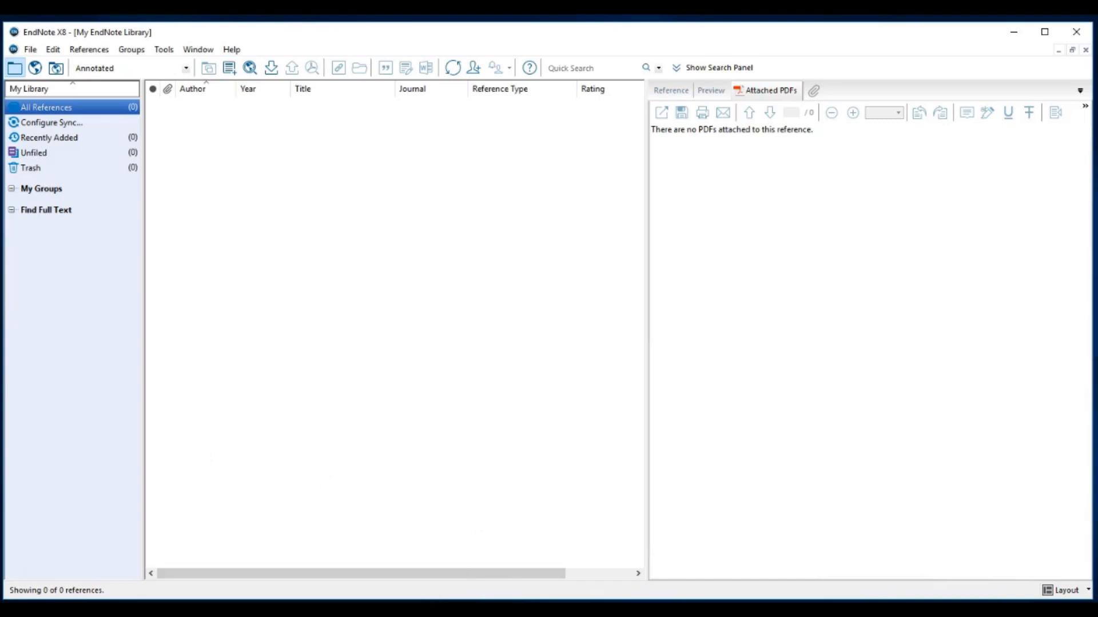
# - Switch to the WorldCat results in Chrome, export the Kirklin/Barratt-Boyes cardiac surgery eBook citation to EndNote, and import it into the library
pyautogui.click(487, 611)
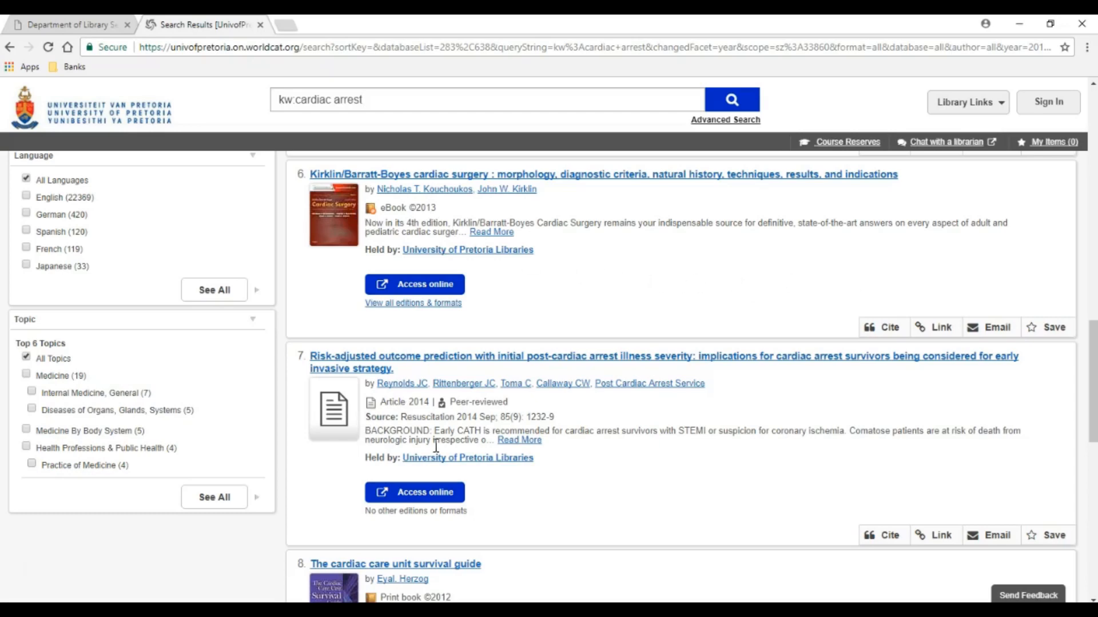
pyautogui.click(889, 328)
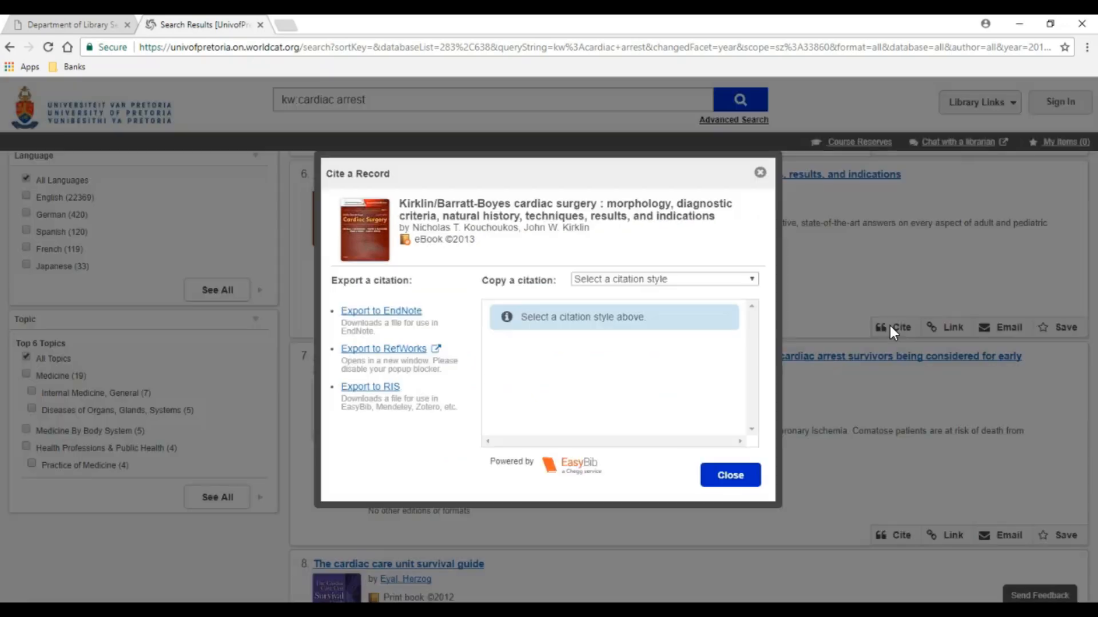
pyautogui.click(389, 313)
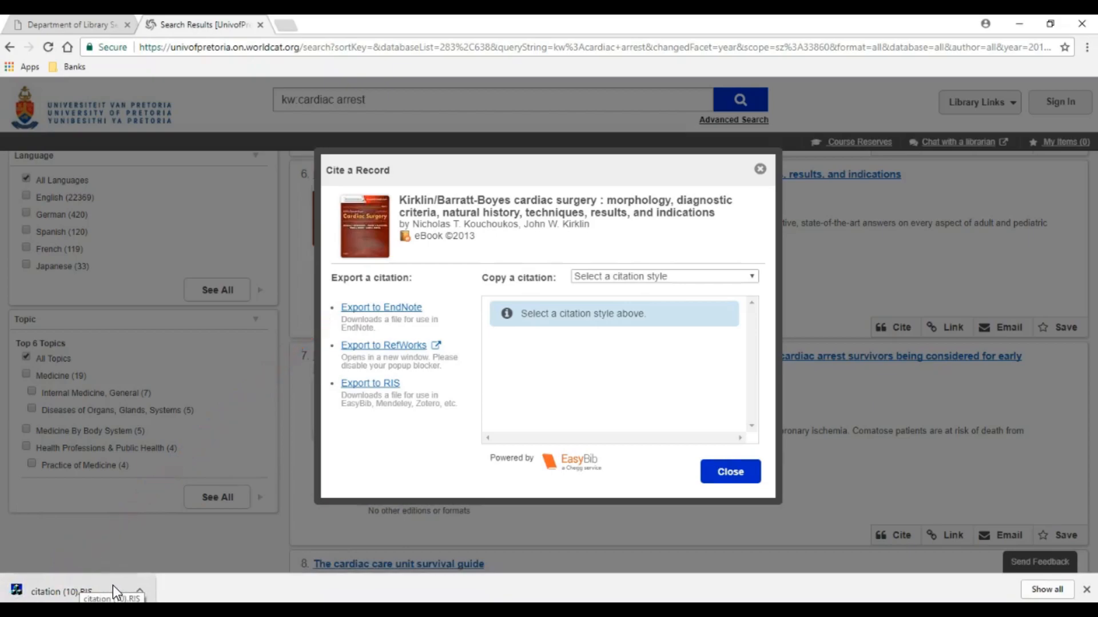
pyautogui.click(112, 585)
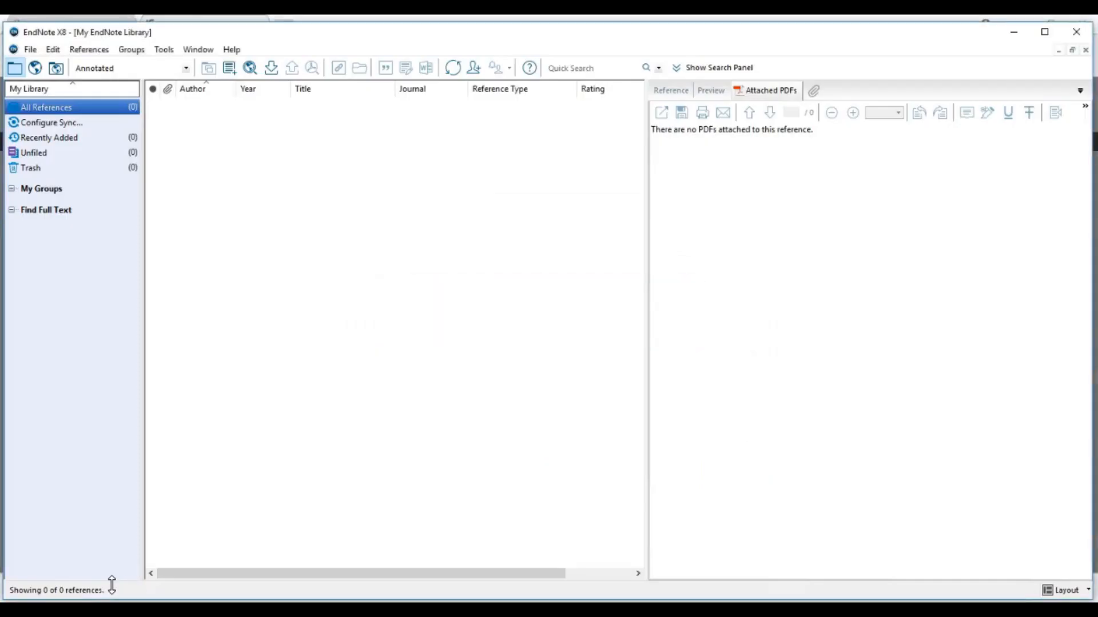
# - Move the Reference Type column before the Journal column in the reference list and back again
pyautogui.moveTo(514, 91); pyautogui.dragTo(396, 88)
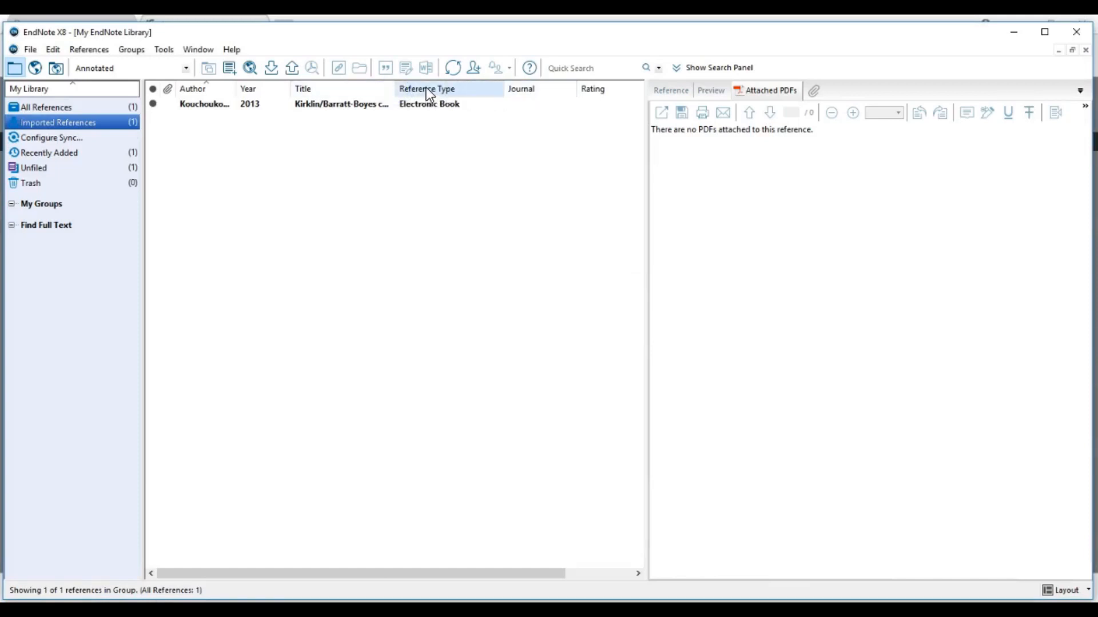
pyautogui.moveTo(426, 90); pyautogui.dragTo(561, 90)
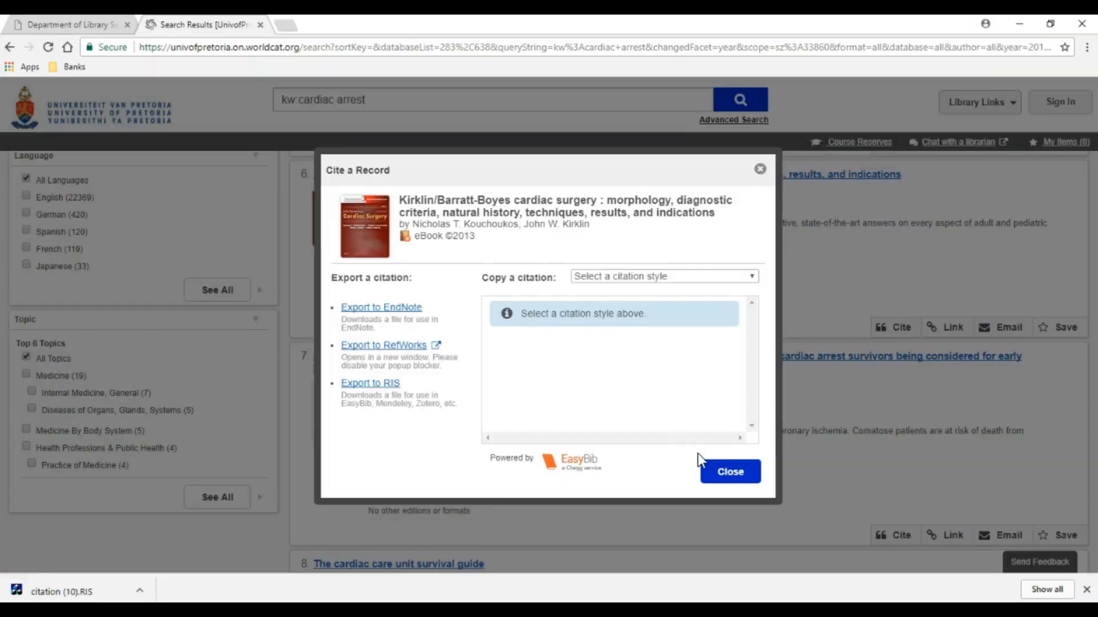
# - From the WorldCat results, export the Risk-adjusted outcome prediction article citation to EndNote, import it, and select the new reference
pyautogui.click(727, 480)
pyautogui.scroll(-2, 440, 369)
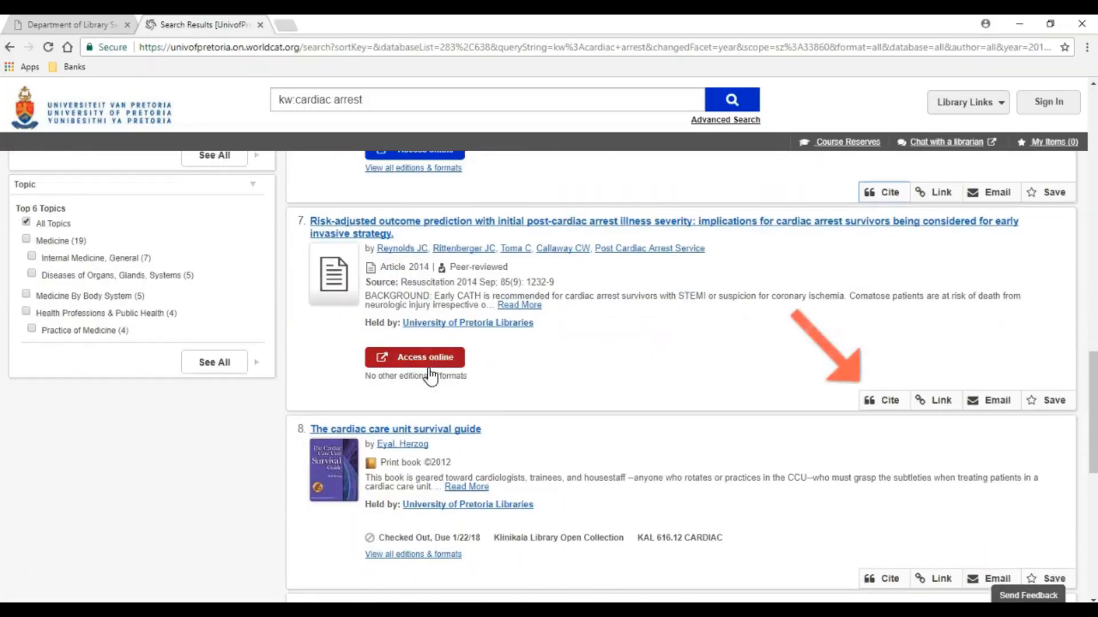
pyautogui.click(895, 400)
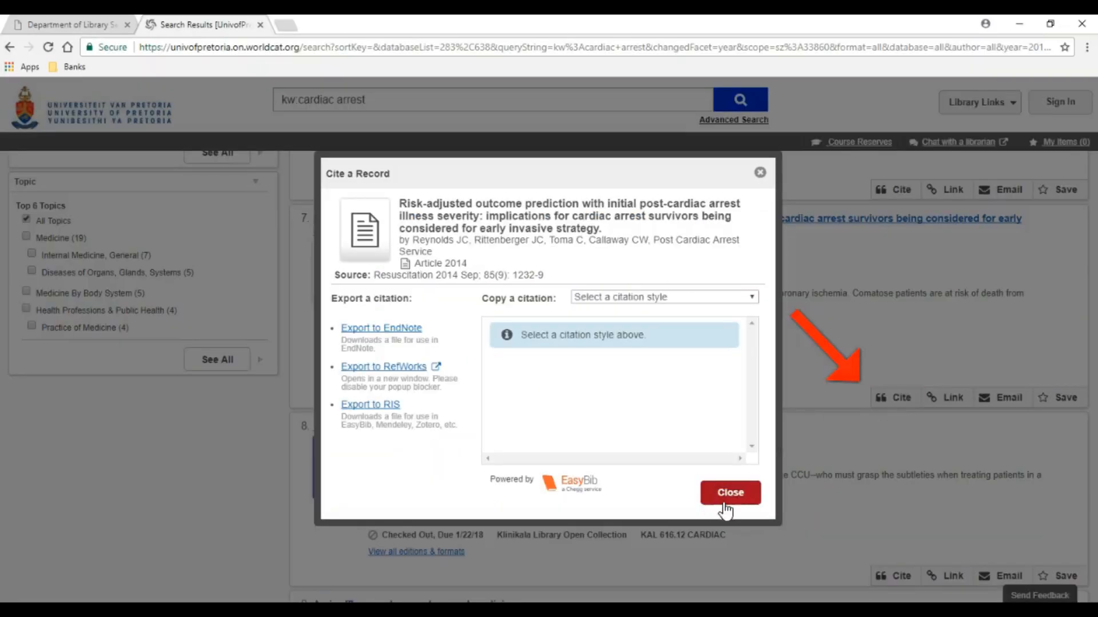
pyautogui.click(378, 332)
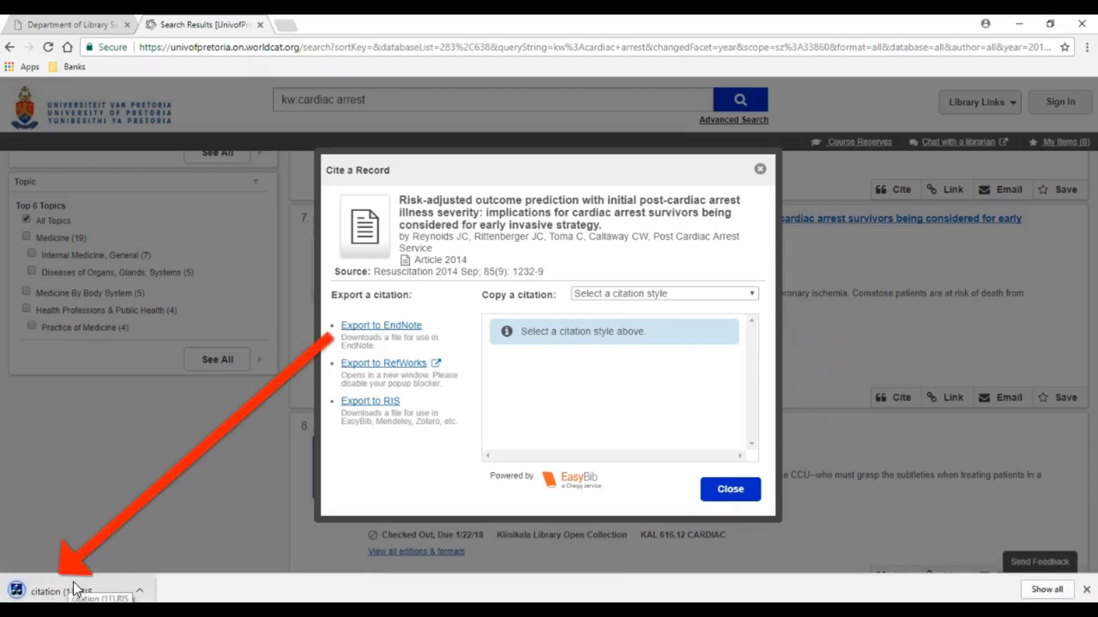
pyautogui.click(76, 590)
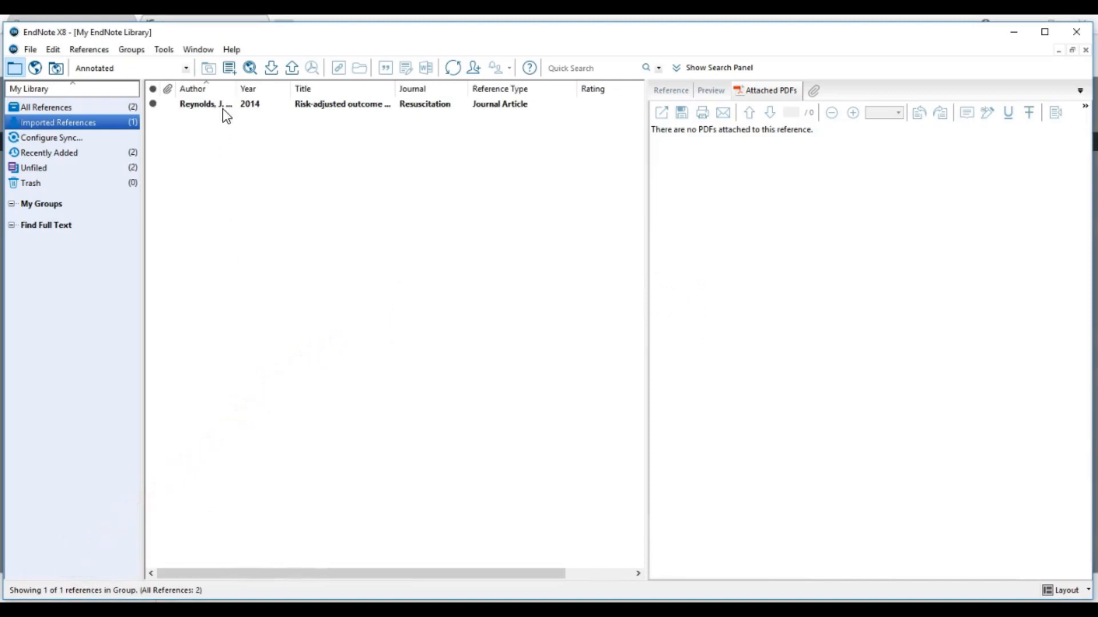
pyautogui.click(222, 108)
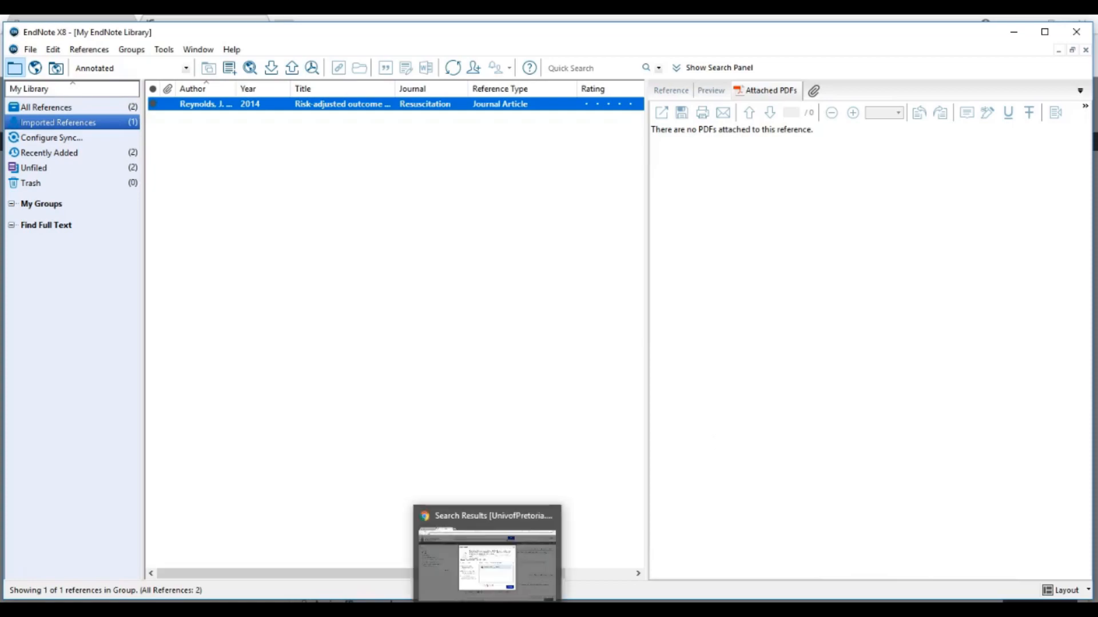
# - Return to the WorldCat results in Chrome, export the citation of The cardiac care unit survival guide to EndNote, and import it
pyautogui.click(488, 611)
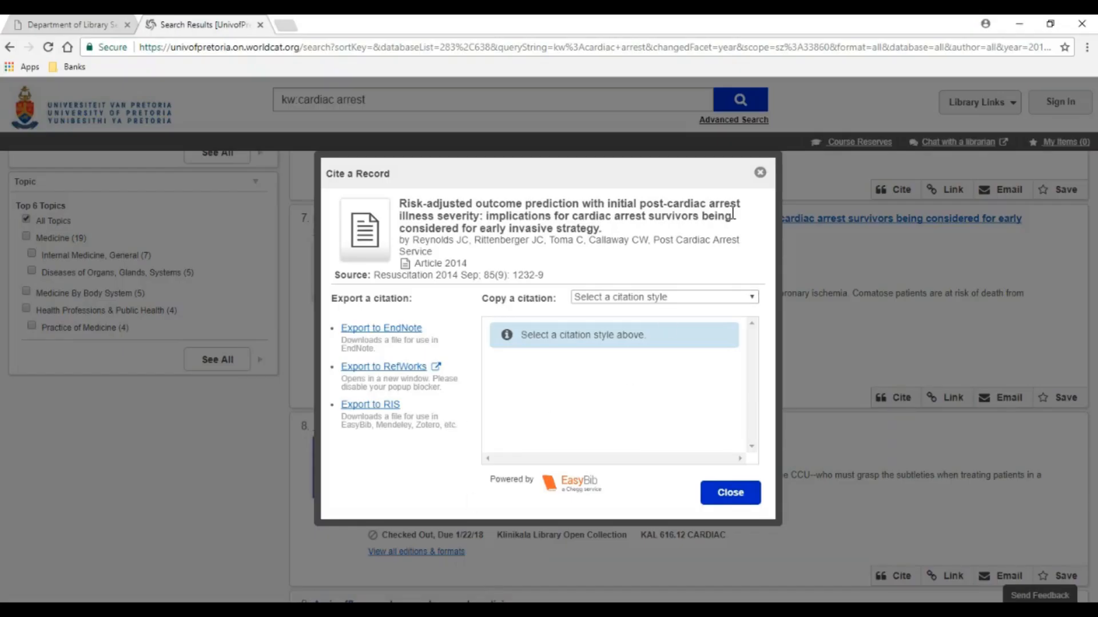
pyautogui.click(759, 173)
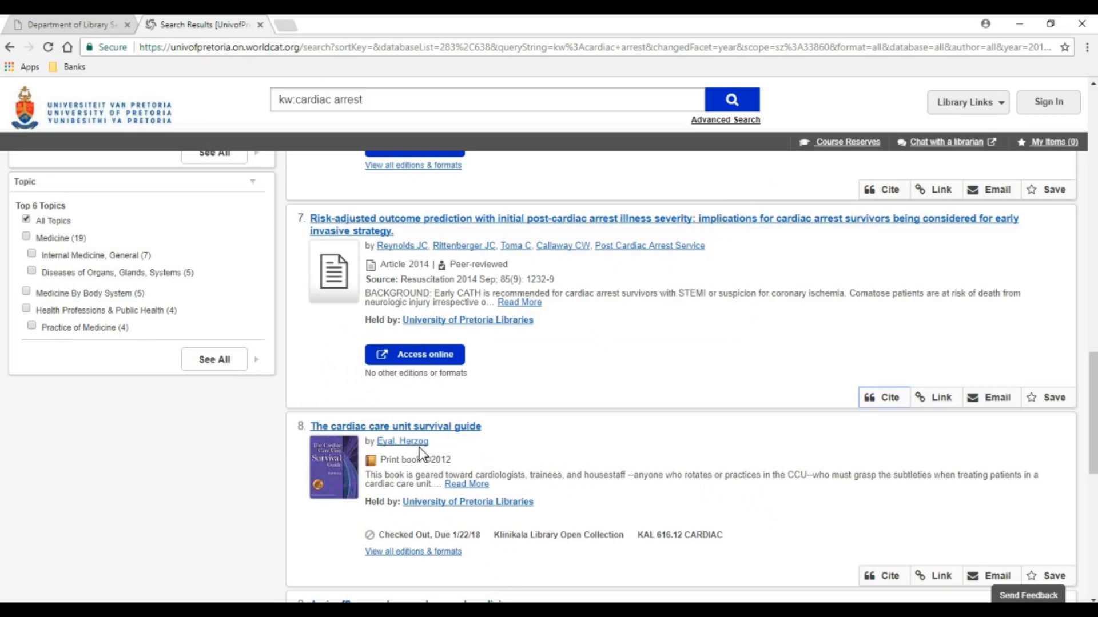
pyautogui.click(886, 577)
pyautogui.click(379, 313)
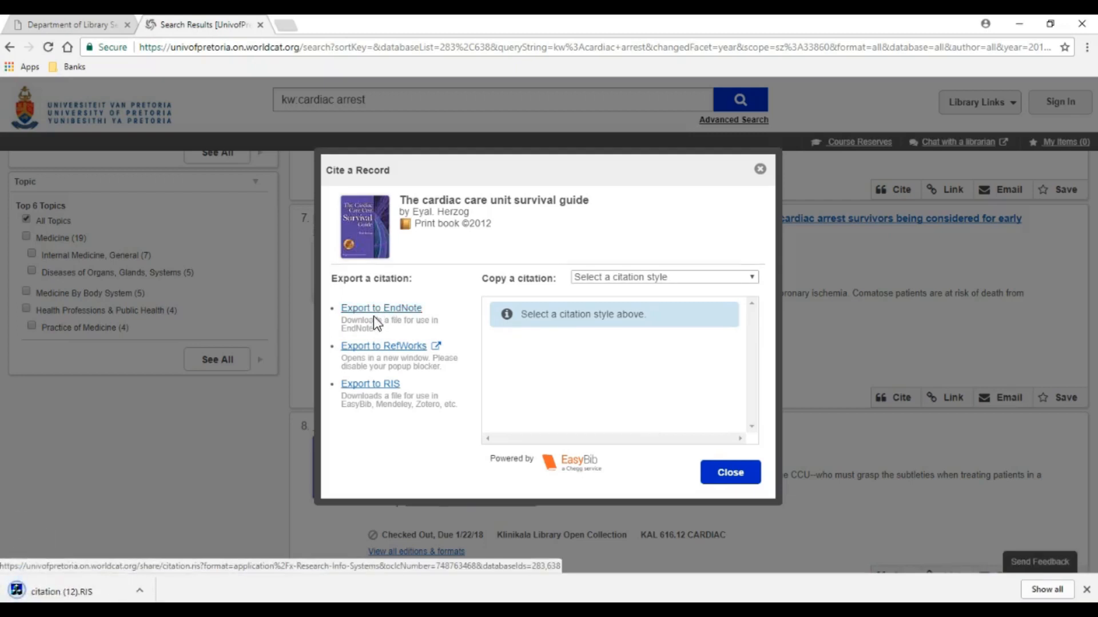
pyautogui.click(87, 594)
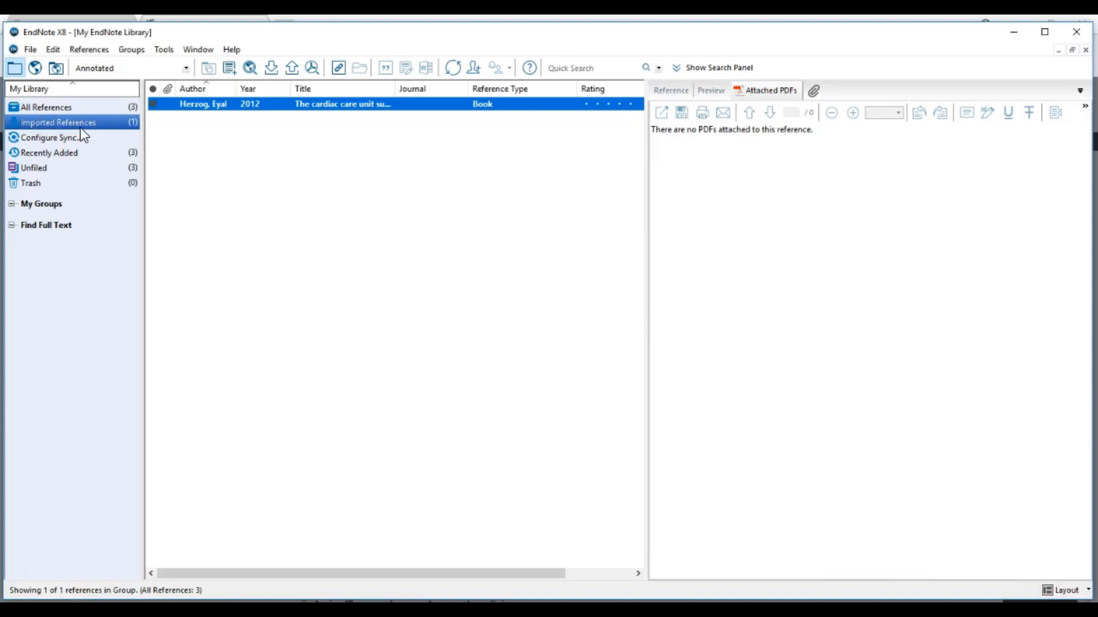
# - Create a new group named protocol under My Groups
pyautogui.click(301, 222)
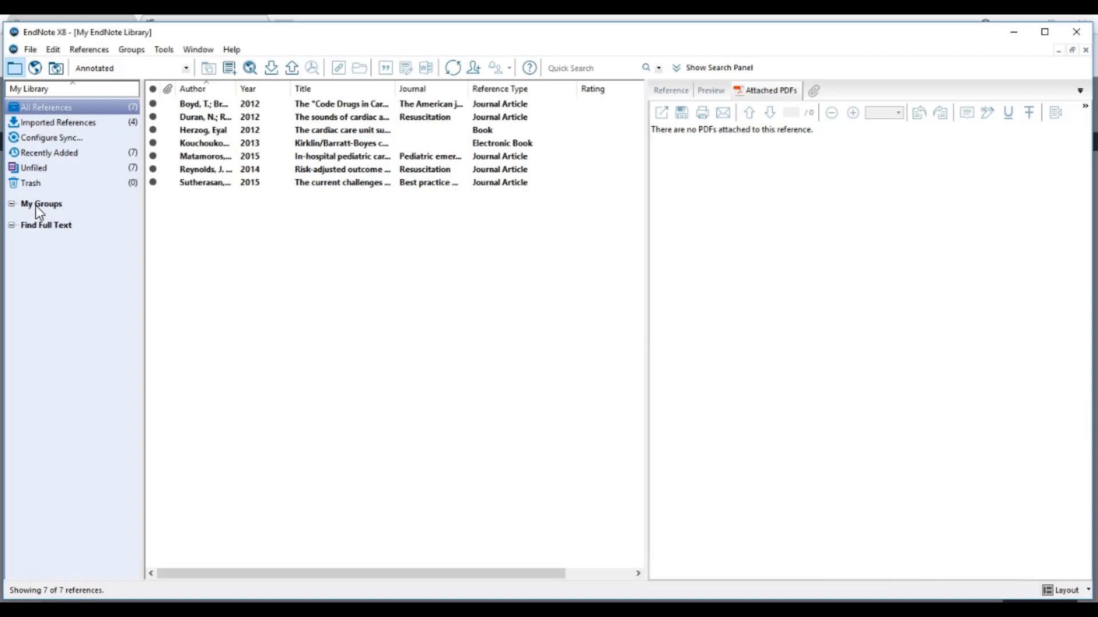
pyautogui.click(130, 49)
pyautogui.click(157, 66)
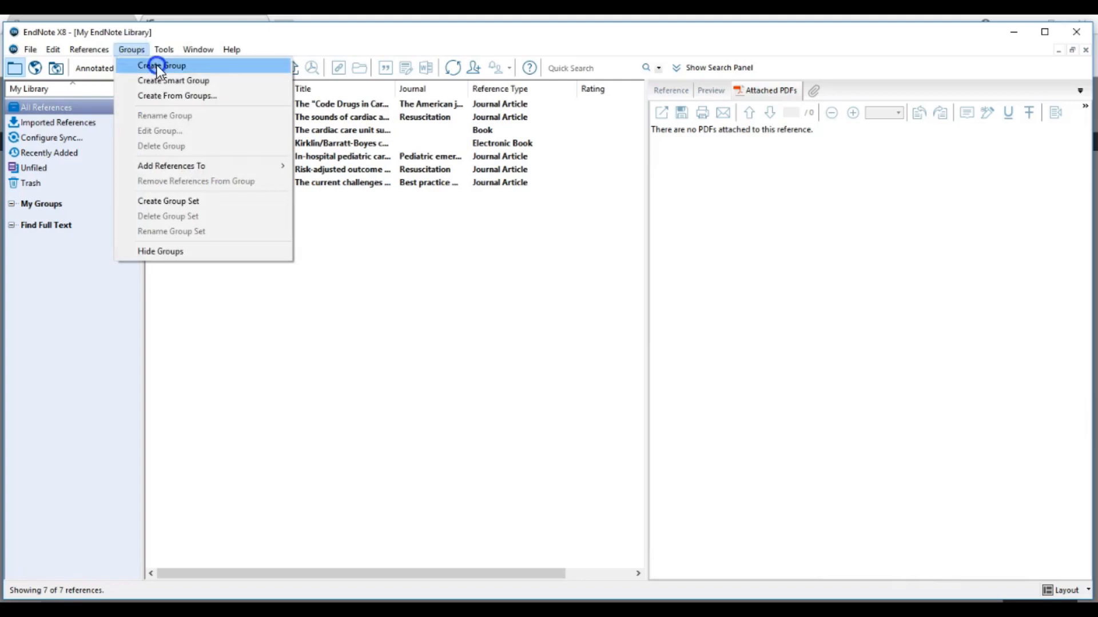
pyautogui.write('protocol')
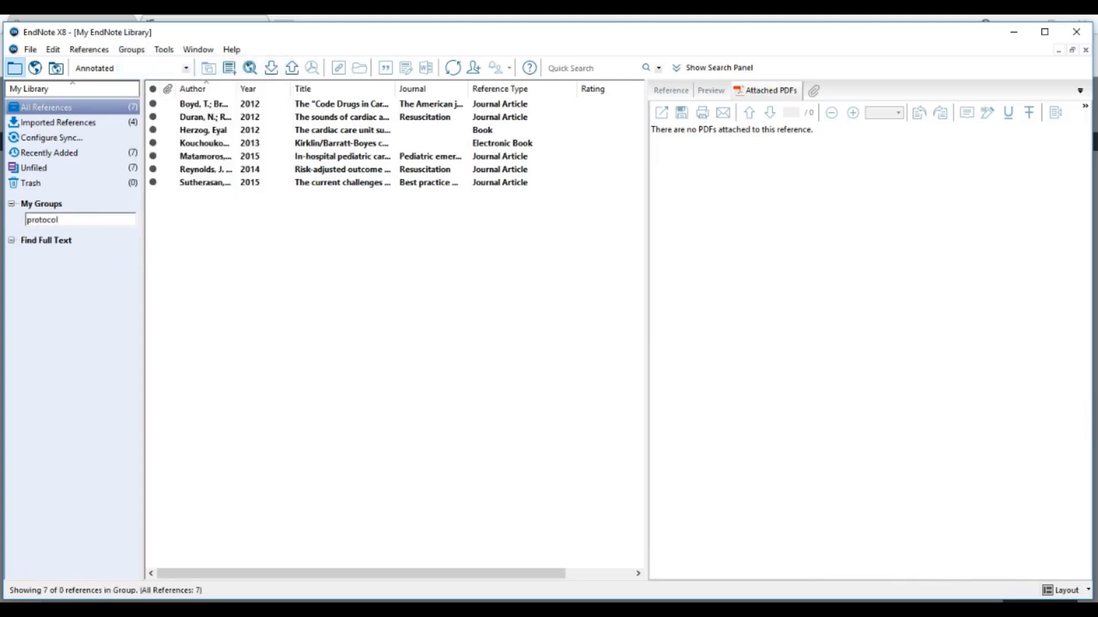
pyautogui.click(84, 232)
# - Create another group under My Groups and name it Literature
pyautogui.click(132, 49)
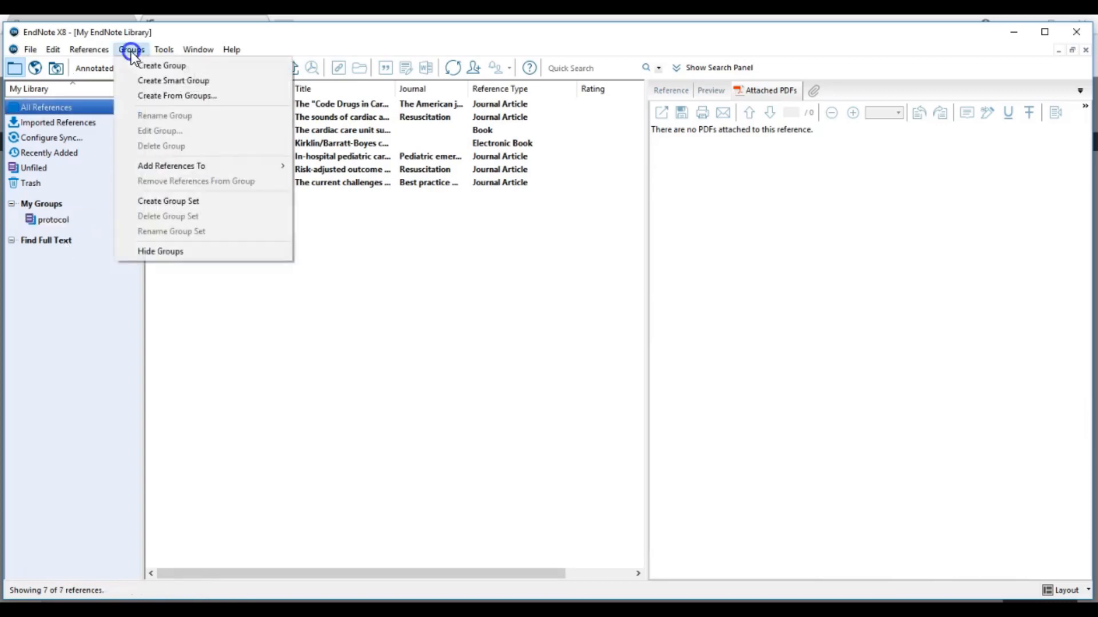
pyautogui.click(172, 66)
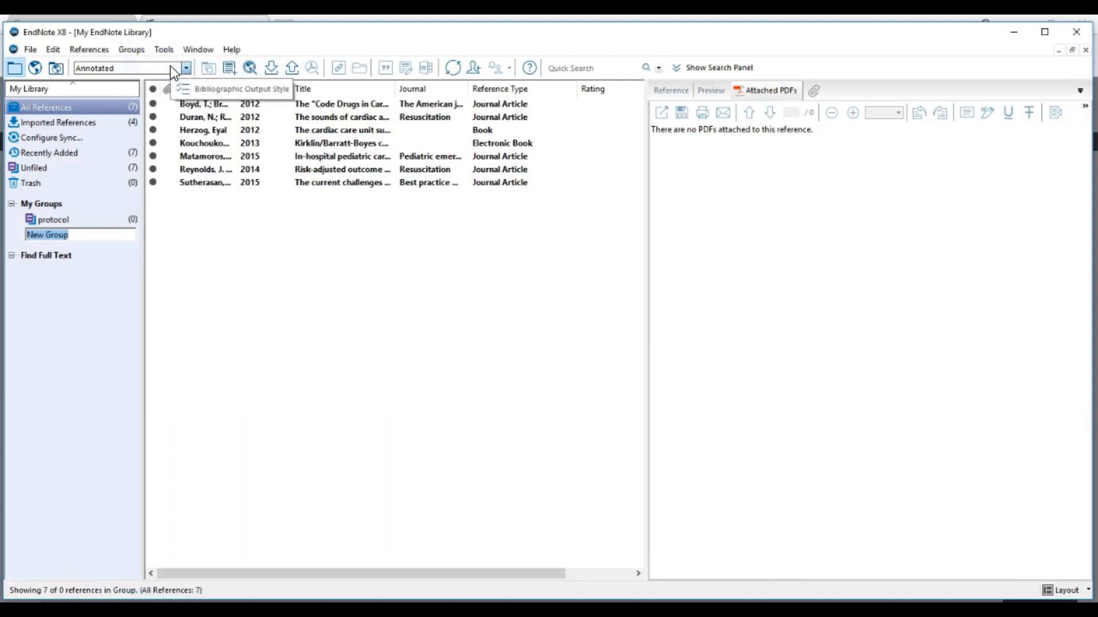
pyautogui.write('Literatru')
pyautogui.press('BackSpace')
pyautogui.write('ure')
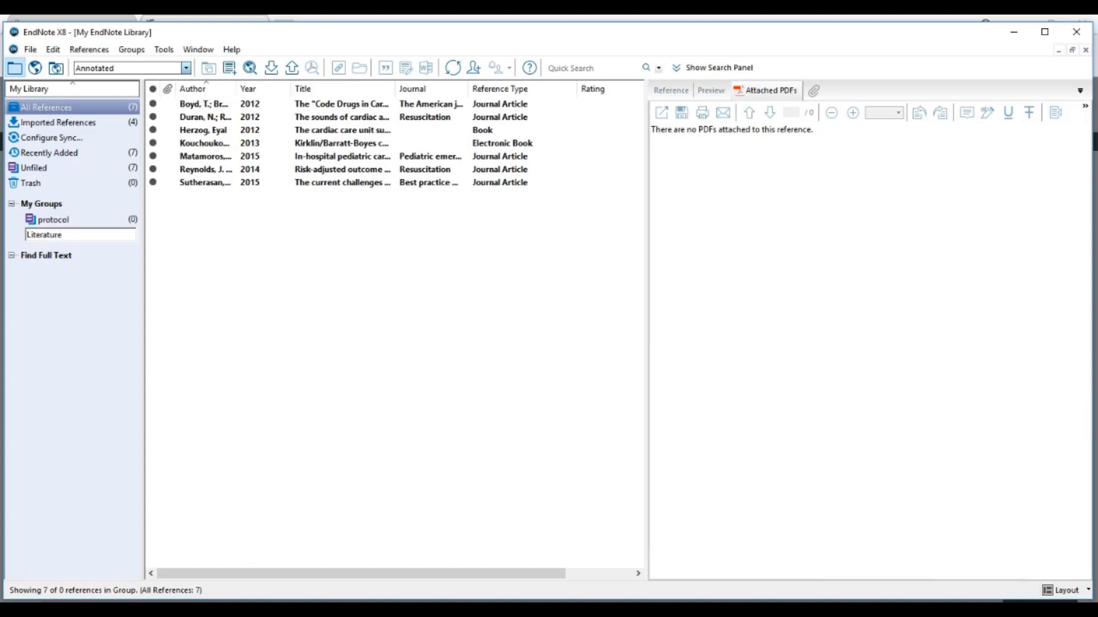
pyautogui.press('Return')
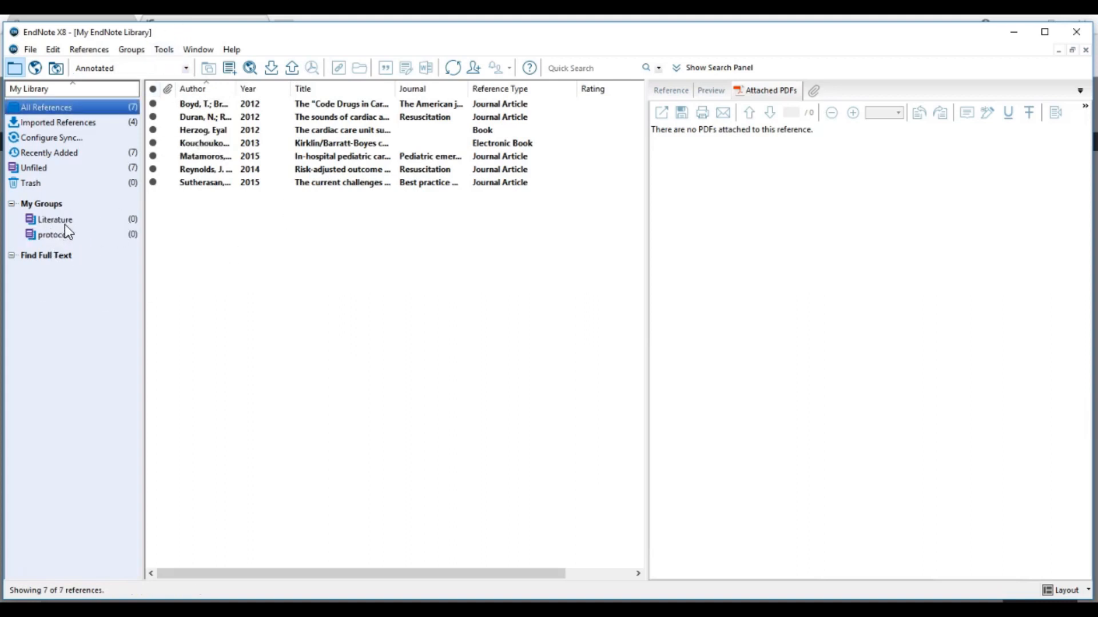
# - Add the Kirklin/Barratt-Boyes electronic book and the In-hospital pediatric cardiac article to the Literature group
pyautogui.click(271, 264)
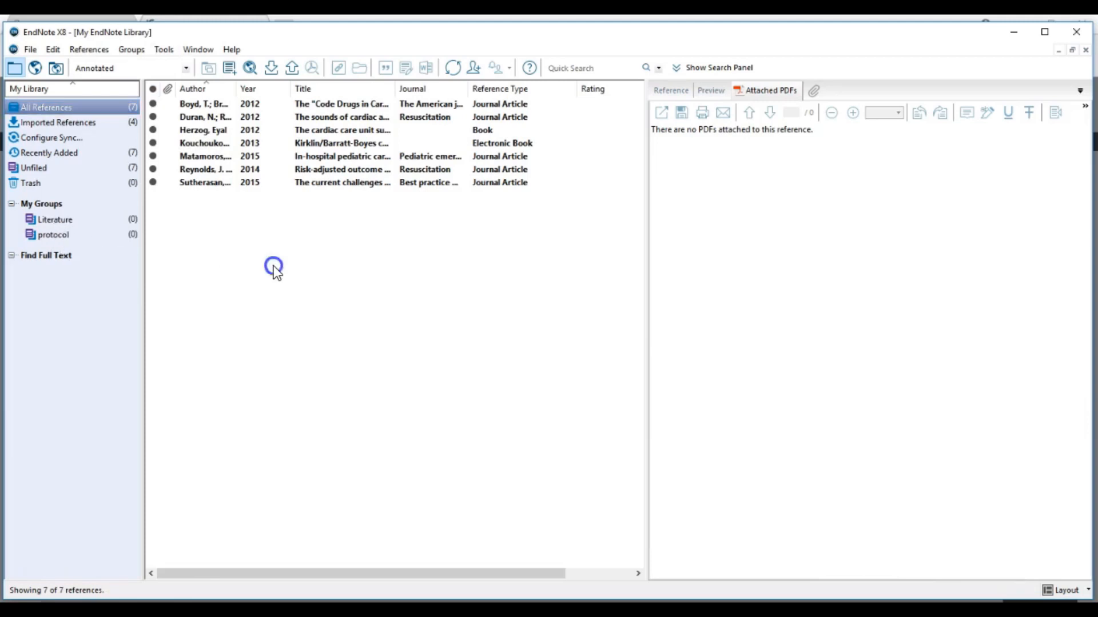
pyautogui.click(210, 157)
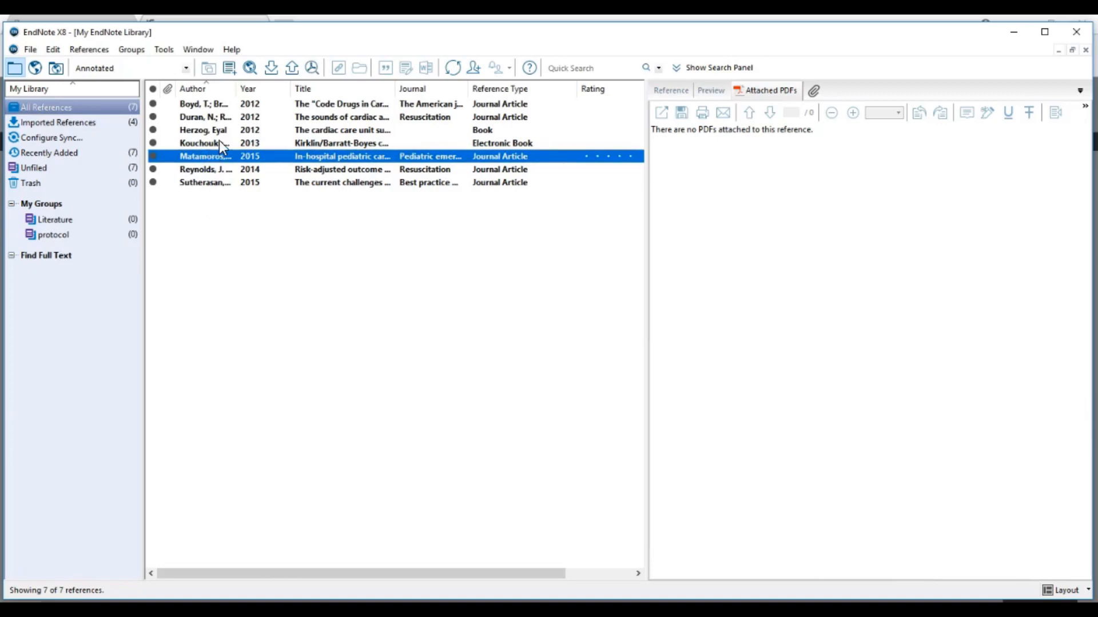
pyautogui.keyDown('ctrl'); pyautogui.click(218, 143); pyautogui.keyUp('ctrl')
pyautogui.moveTo(236, 152); pyautogui.dragTo(75, 219)
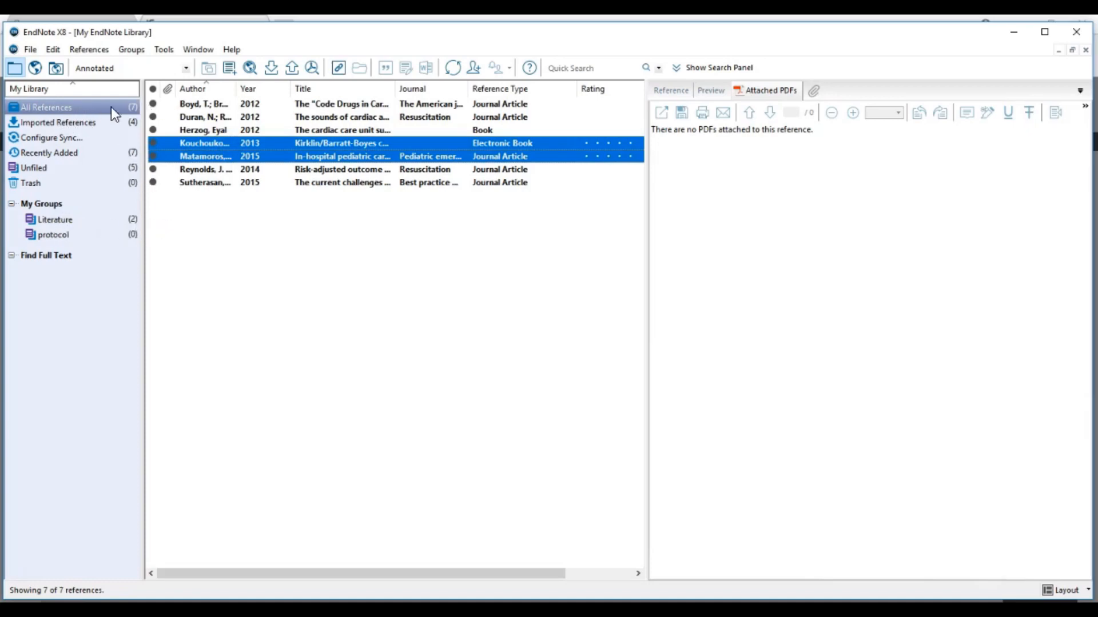
pyautogui.click(266, 239)
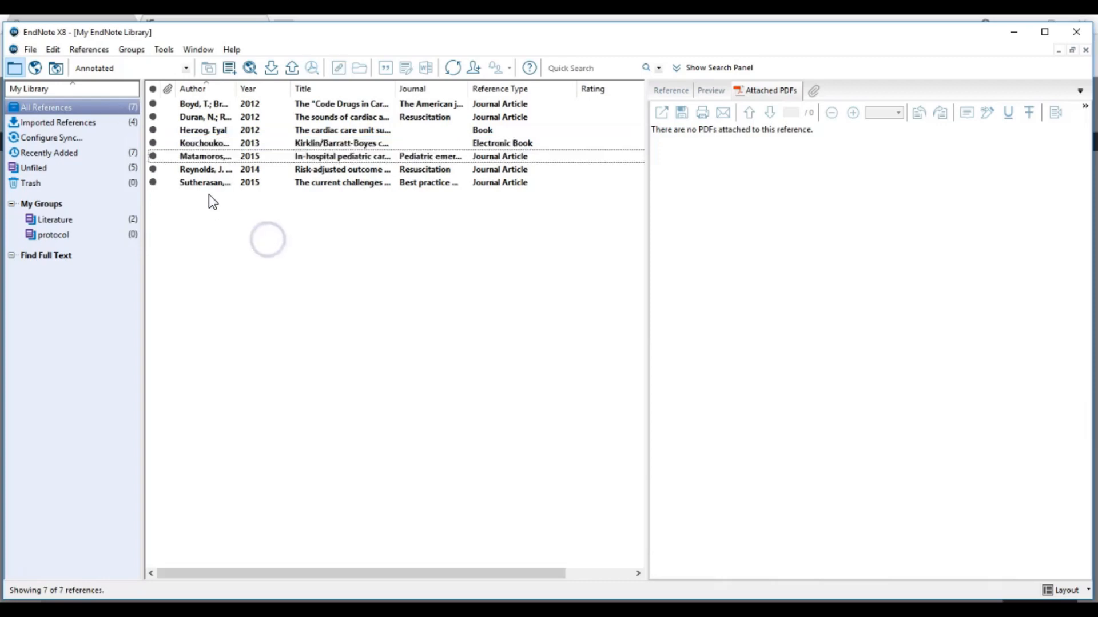
# - Add the four consecutive references from The sounds of cardiac article to the In-hospital pediatric article to the protocol group
pyautogui.click(216, 162)
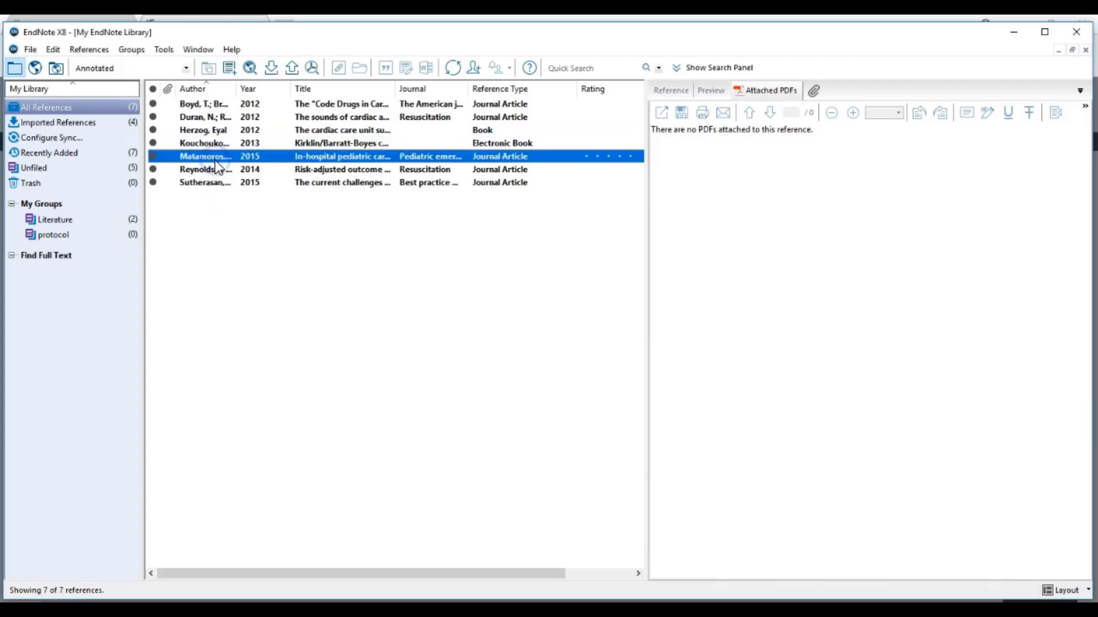
pyautogui.keyDown('ctrl'); pyautogui.click(214, 147); pyautogui.keyUp('ctrl')
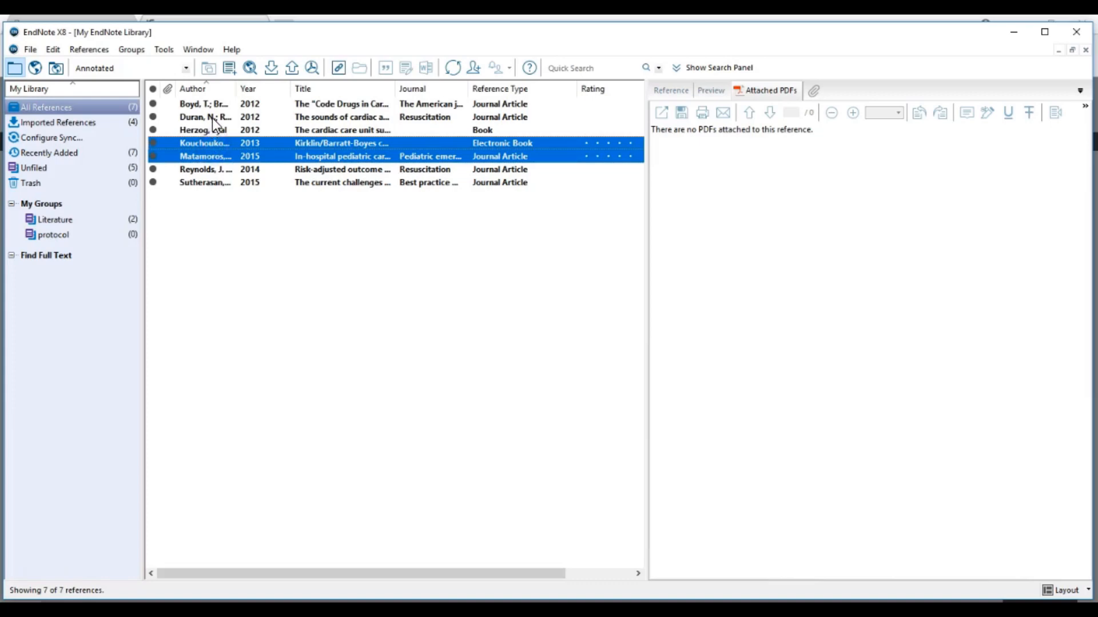
pyautogui.keyDown('shift'); pyautogui.click(214, 118); pyautogui.keyUp('shift')
pyautogui.moveTo(239, 127); pyautogui.dragTo(191, 151)
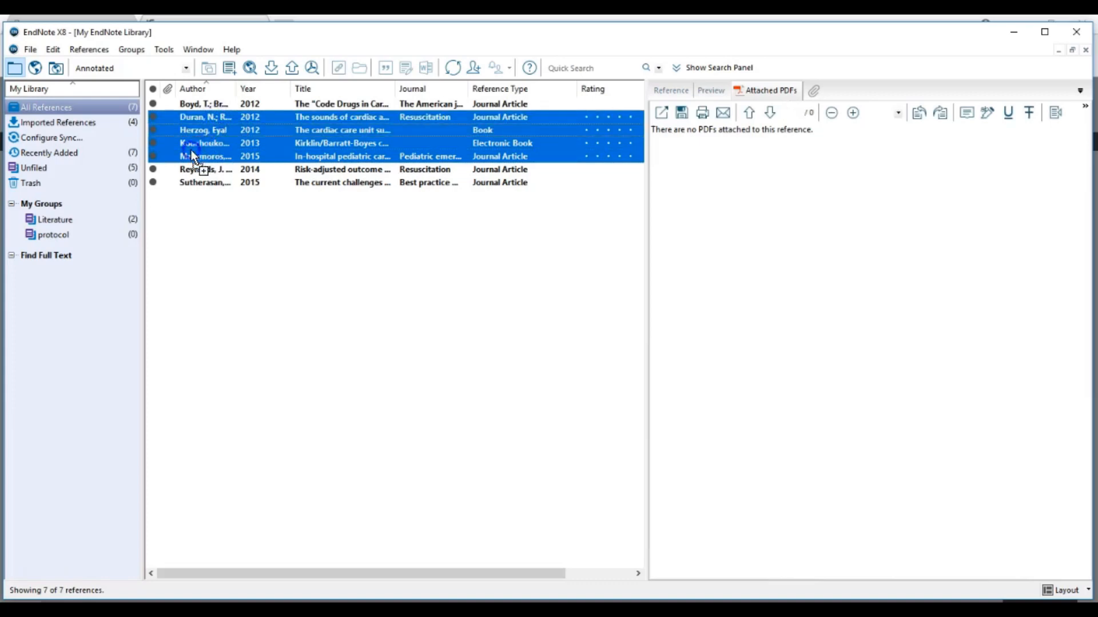
pyautogui.moveTo(110, 218); pyautogui.dragTo(87, 237)
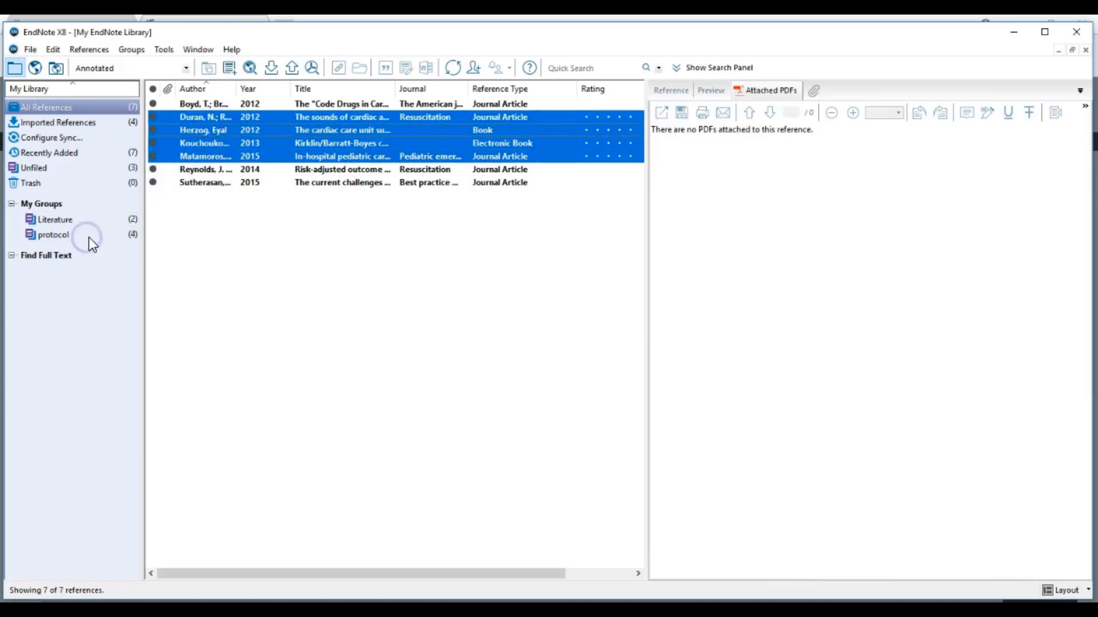
pyautogui.click(227, 218)
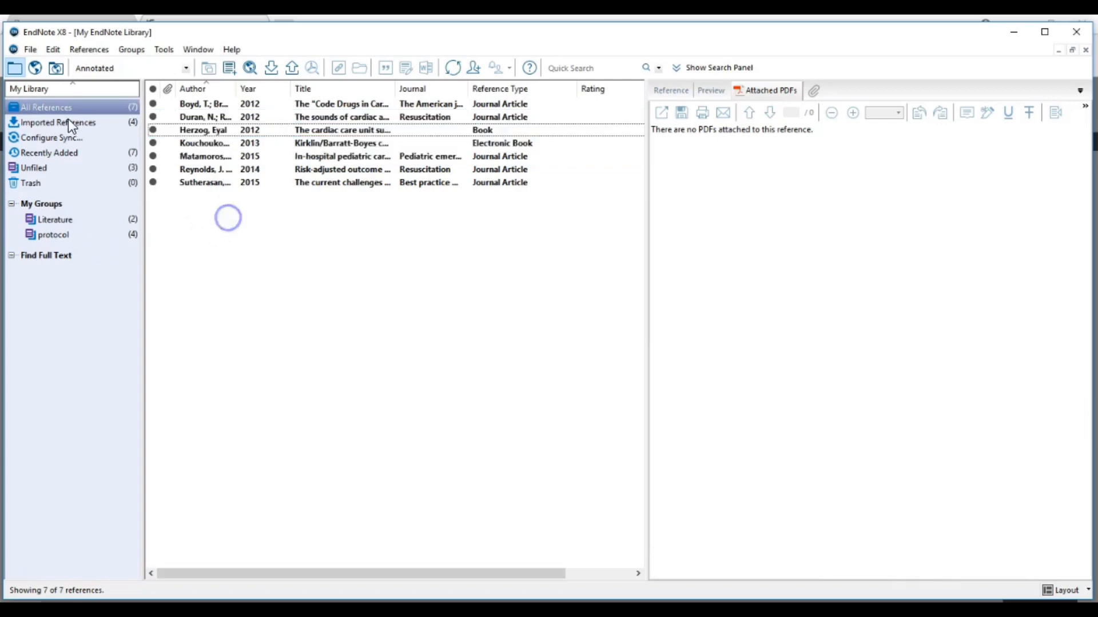
# - Check the references filed in the Literature and protocol groups, and return to the full reference list
pyautogui.click(58, 104)
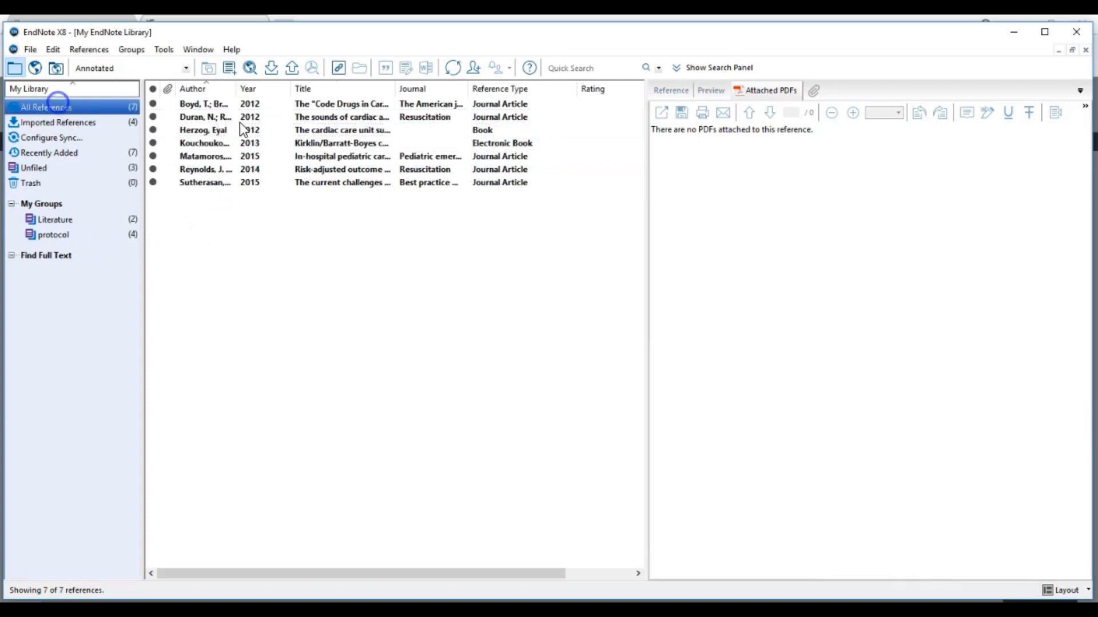
pyautogui.click(57, 220)
pyautogui.click(56, 234)
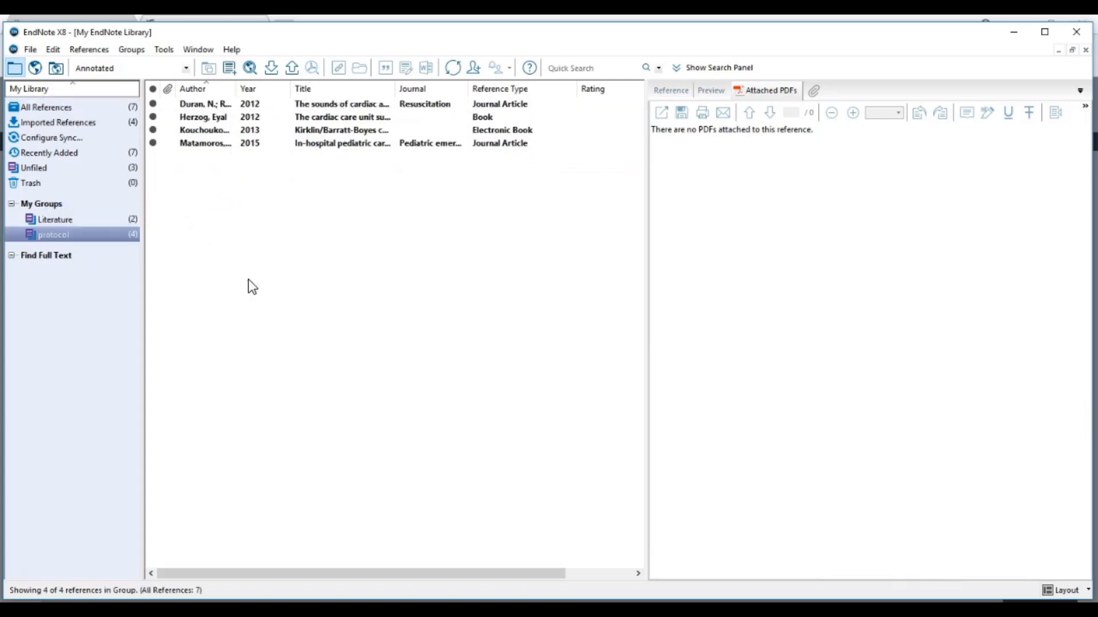
pyautogui.click(32, 108)
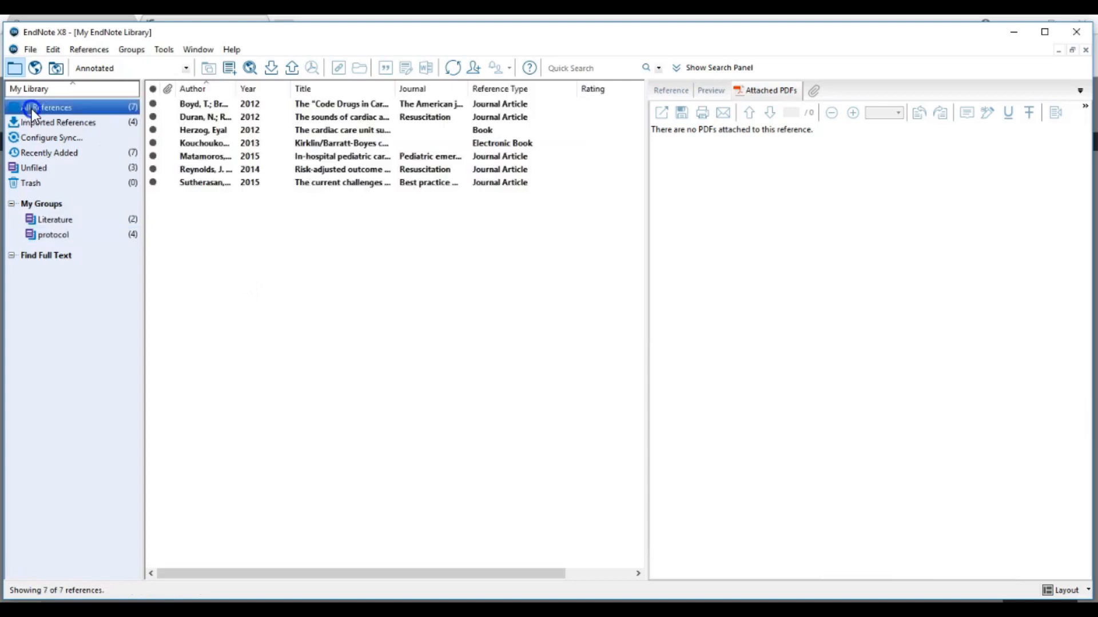
pyautogui.click(349, 309)
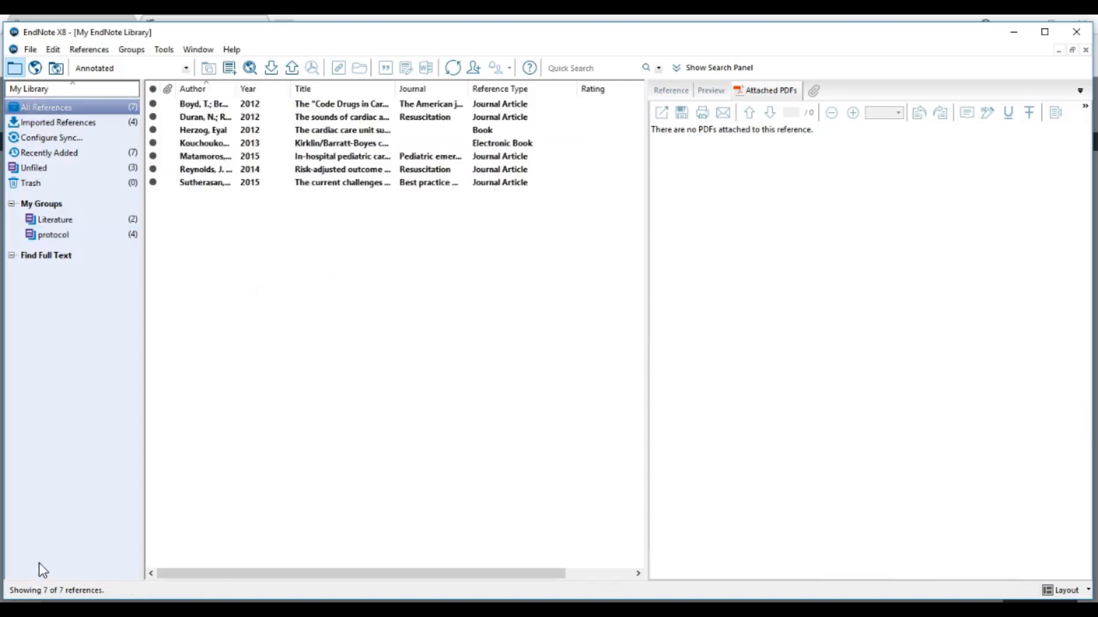
pyautogui.click(37, 579)
# - Attach the risk adjustment PDF from the Articles folder on the desktop to the Risk-adjusted outcome reference
pyautogui.click(345, 171)
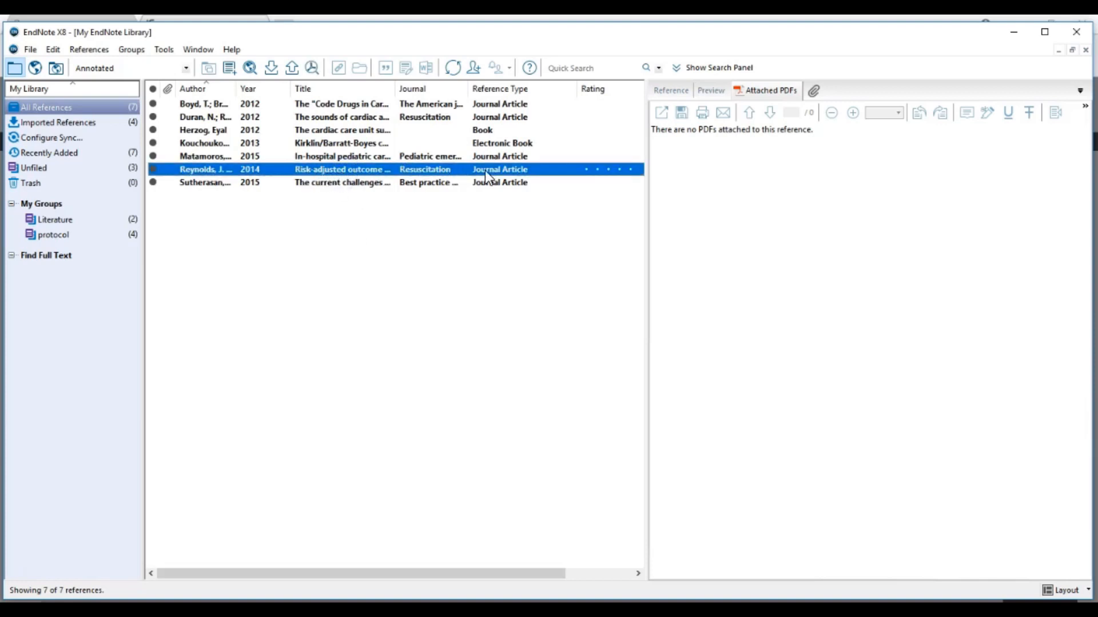
pyautogui.click(813, 91)
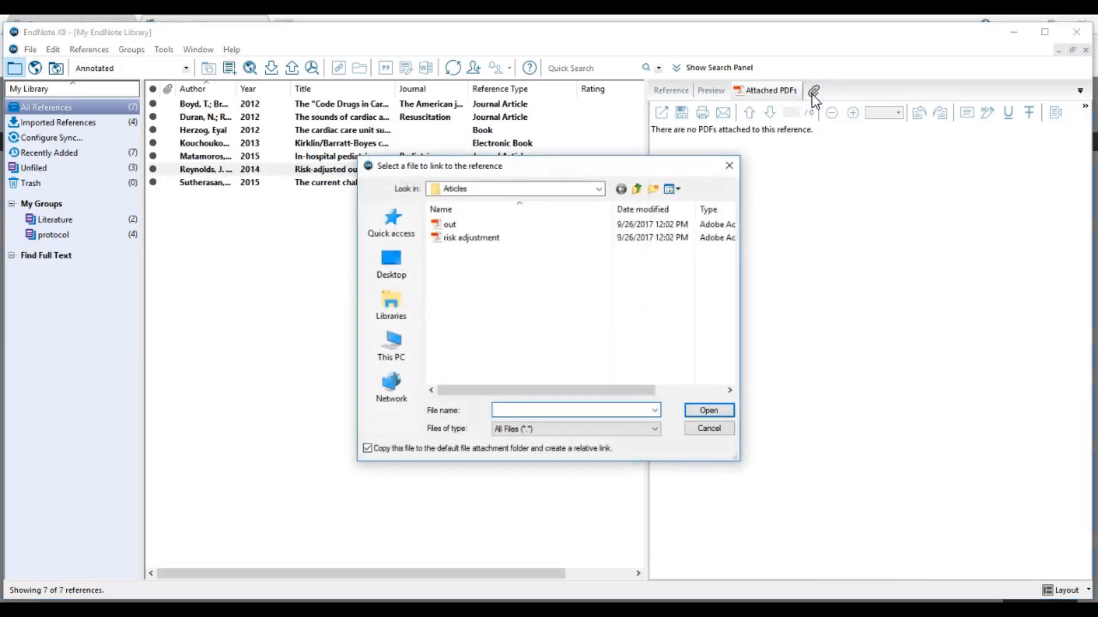
pyautogui.click(389, 264)
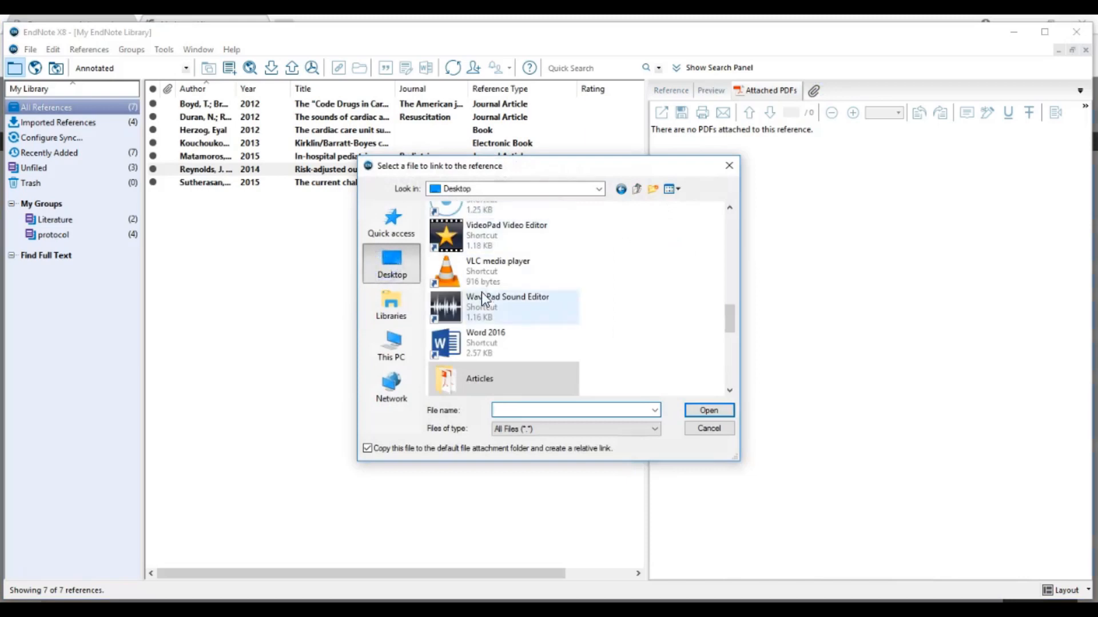
pyautogui.doubleClick(505, 379)
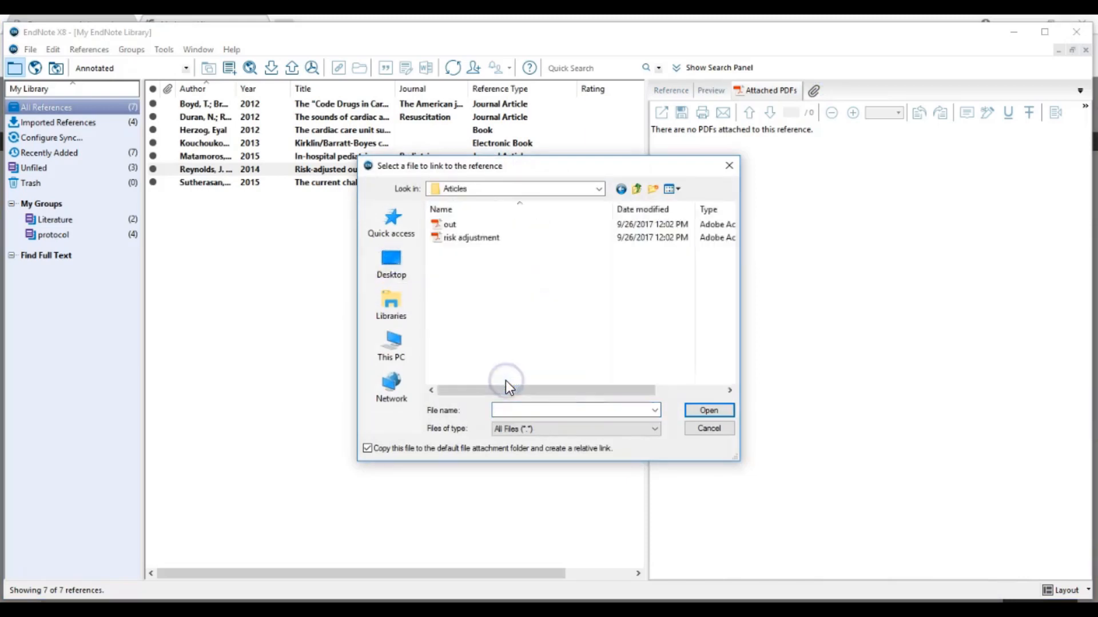
pyautogui.click(466, 242)
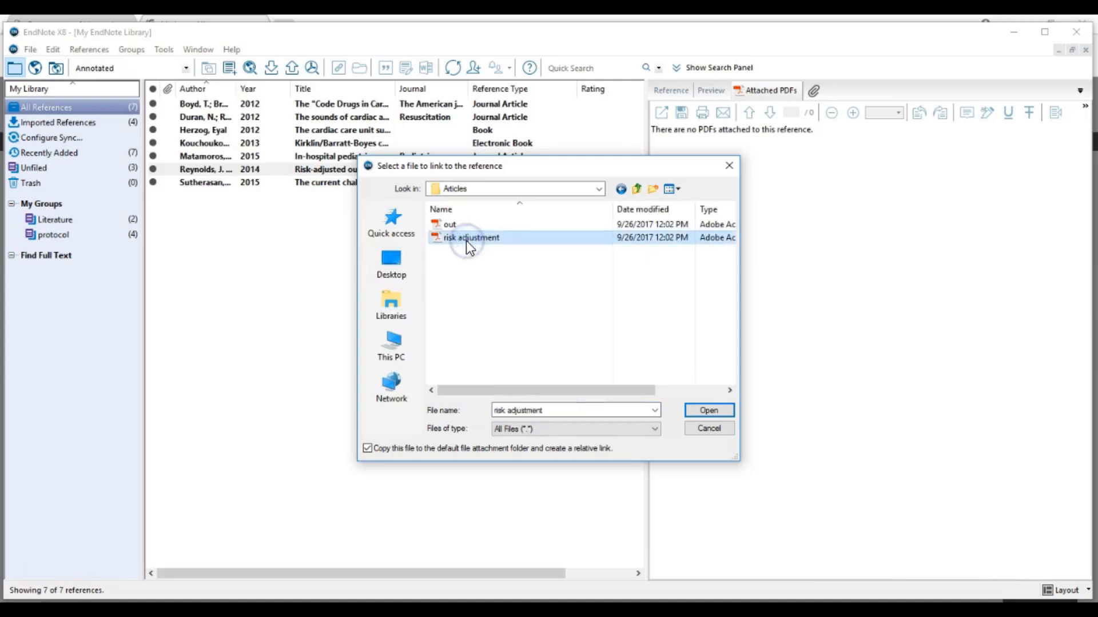
pyautogui.click(707, 412)
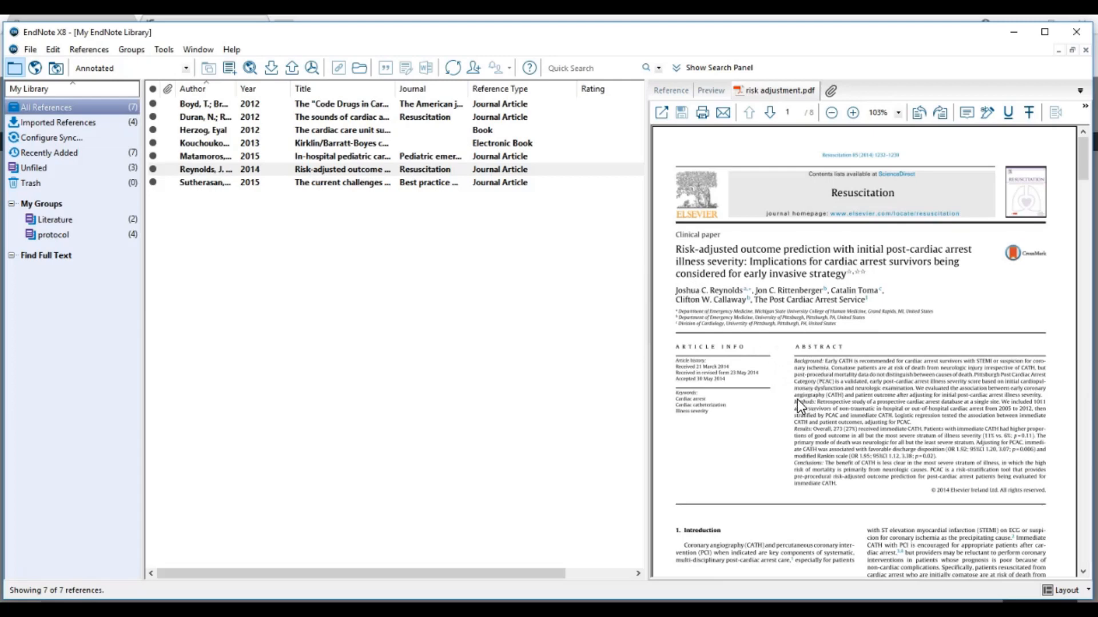
# - Underline the passage about the PCAC score in the Background section of the attached PDF's abstract
pyautogui.moveTo(798, 383); pyautogui.dragTo(893, 379)
pyautogui.click(1007, 113)
pyautogui.click(970, 417)
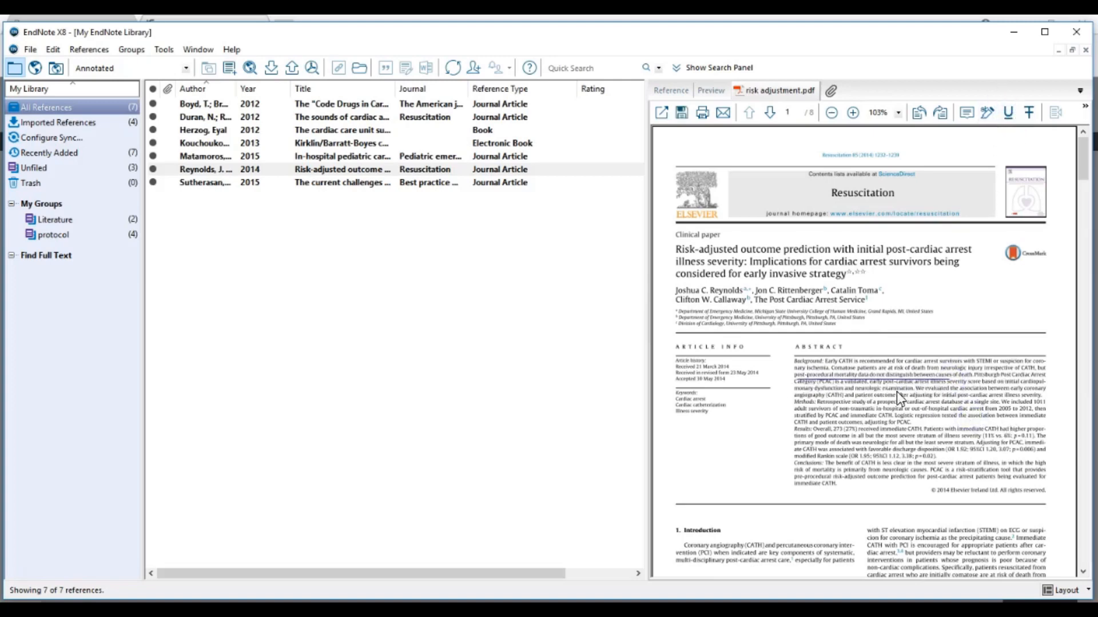
# - Strike out the words about a prospective cardiac arrest database in the abstract's Methods sentence
pyautogui.moveTo(868, 402); pyautogui.dragTo(982, 402)
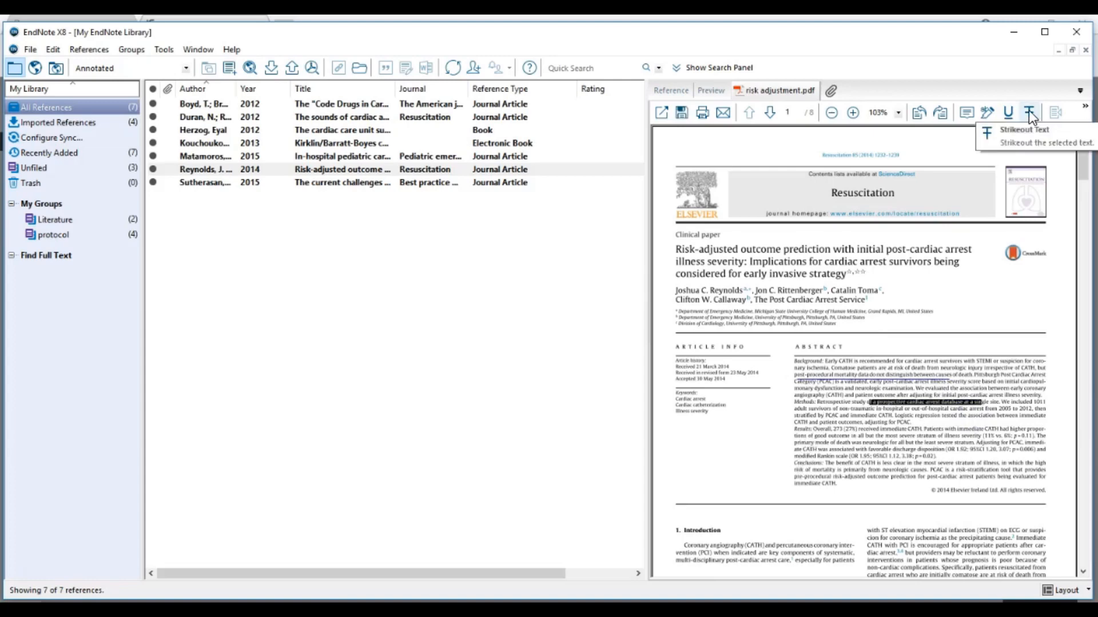
pyautogui.click(1028, 111)
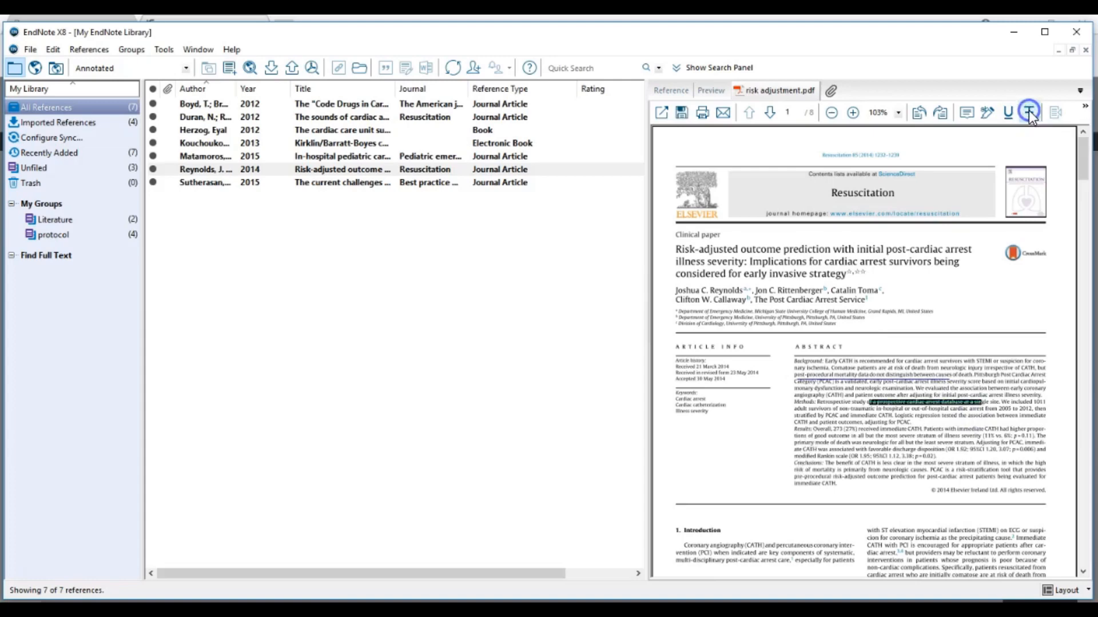
pyautogui.click(1015, 445)
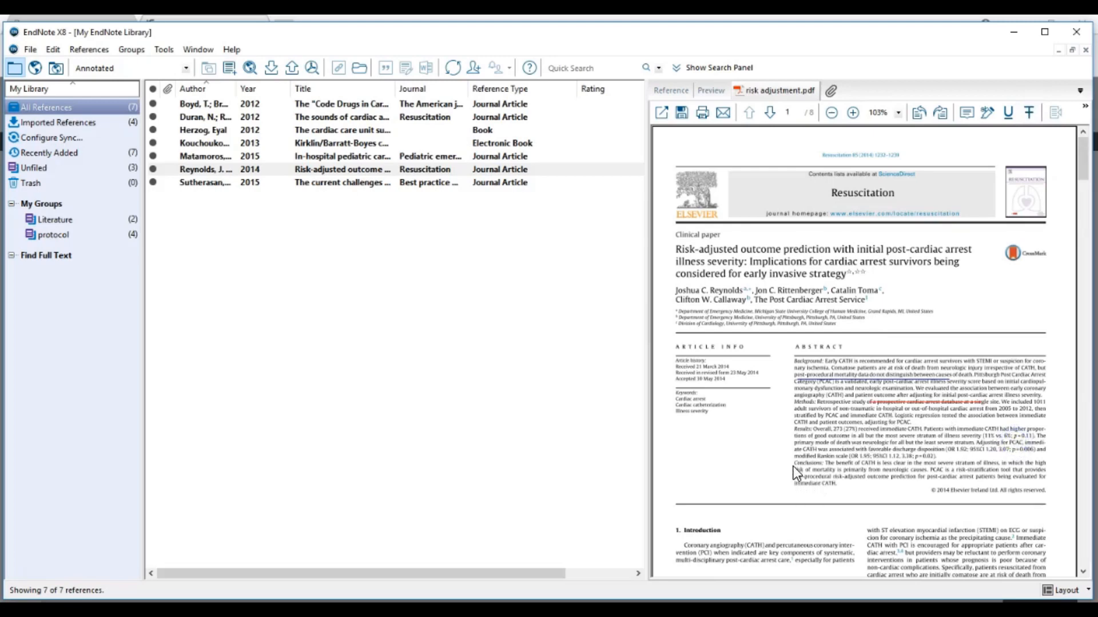
# - Highlight the whole Conclusions paragraph of the abstract in the attached PDF
pyautogui.moveTo(794, 464); pyautogui.dragTo(885, 486)
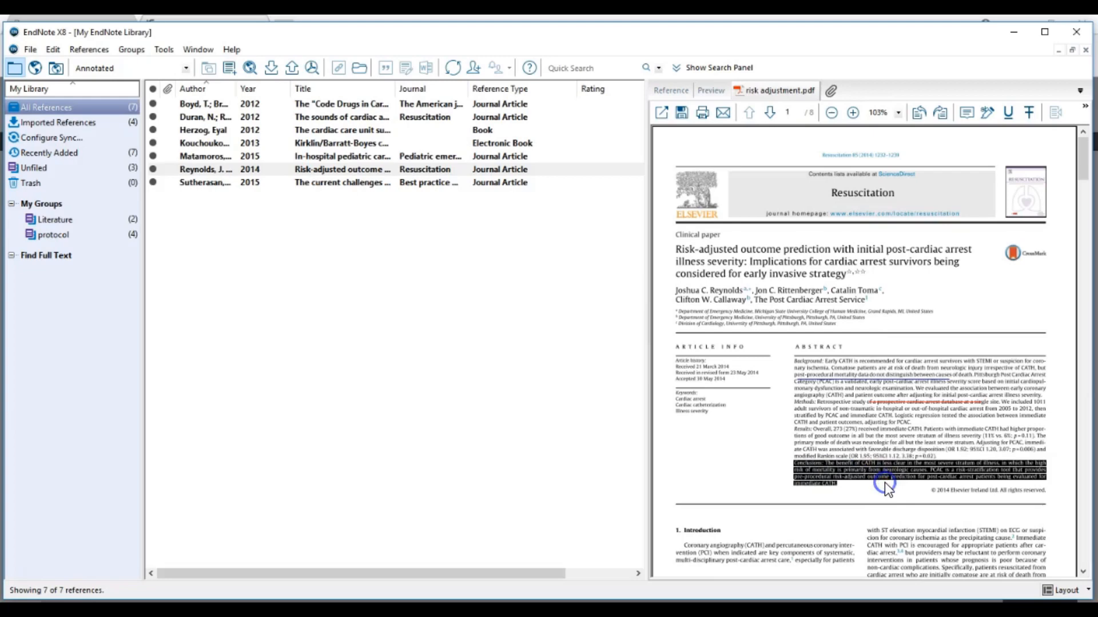
pyautogui.click(987, 112)
pyautogui.click(707, 459)
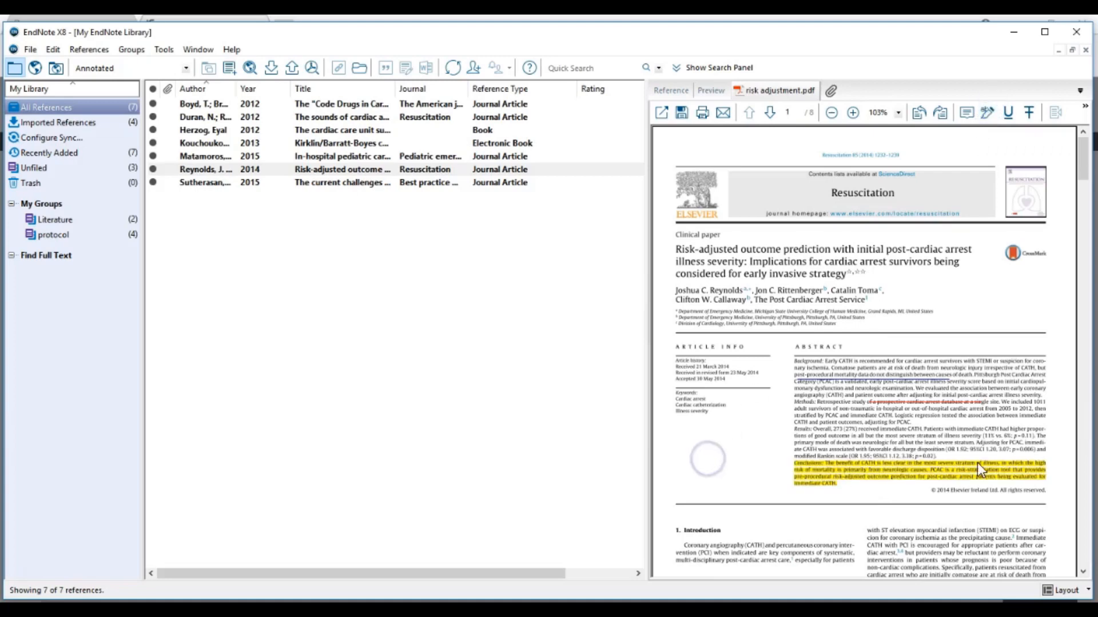
# - Switch to Chrome and open the Output styles page of the University of Pretoria EndNote library guide
pyautogui.click(26, 571)
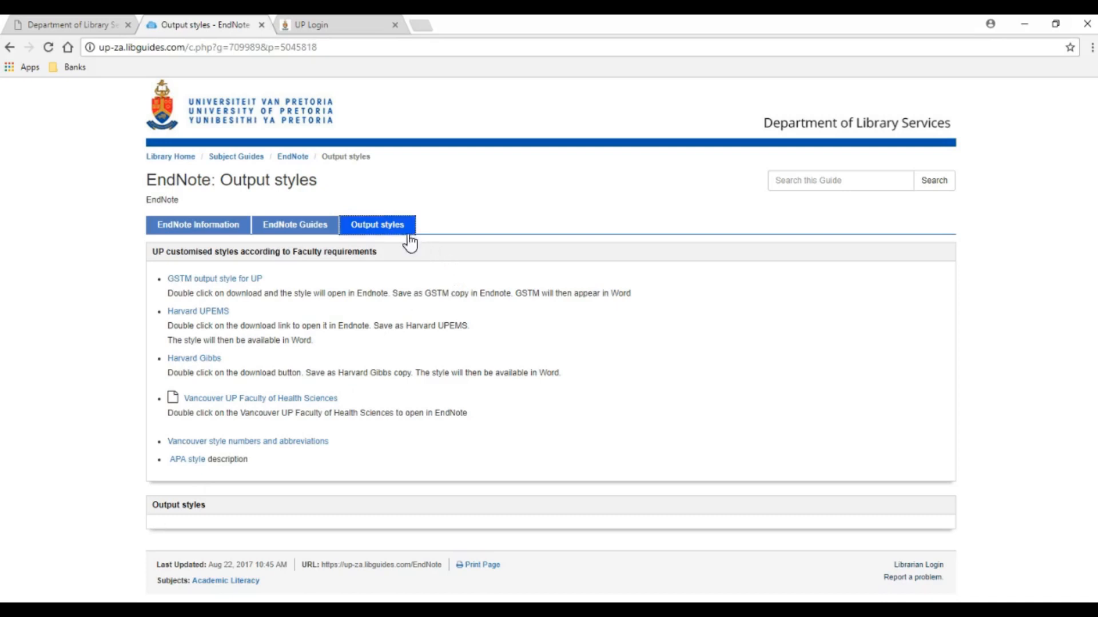
pyautogui.click(391, 229)
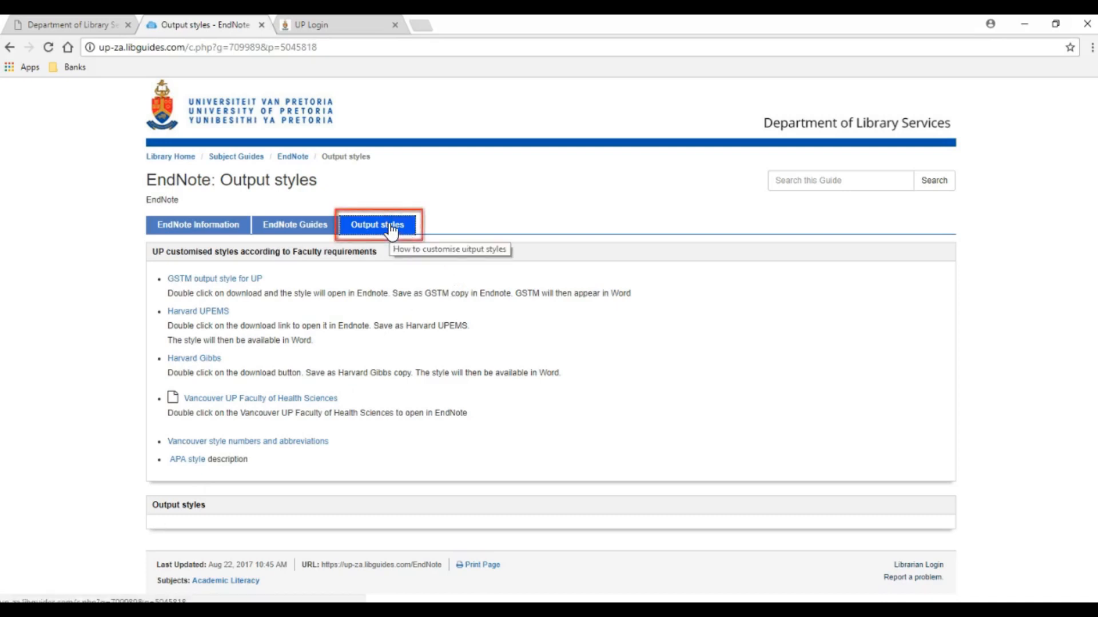